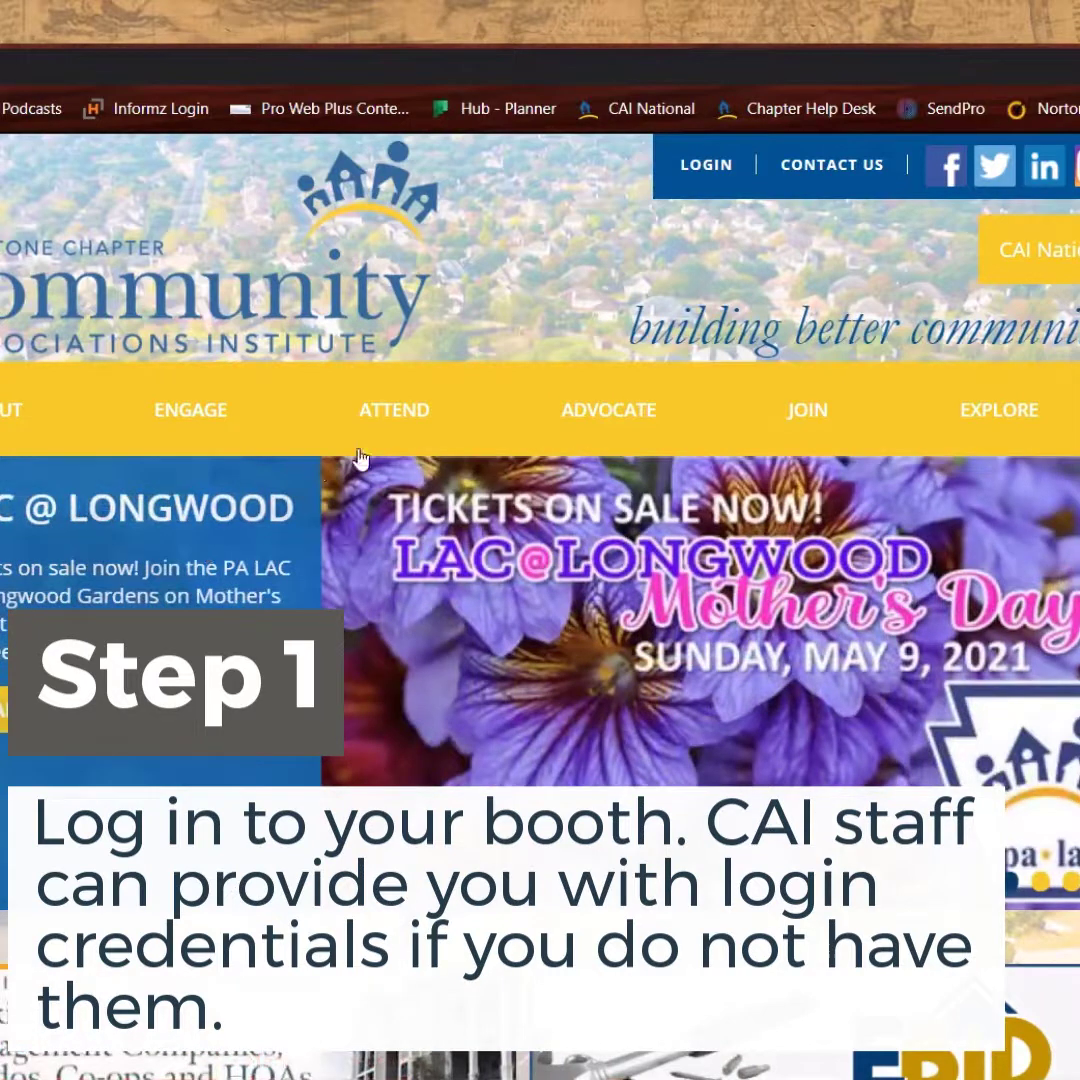
Open the 2021 Exhibitor Information page under ATTEND > Annual Conference & Expo and scroll to 'Already Exhibiting?'
mouse_move(402, 415)
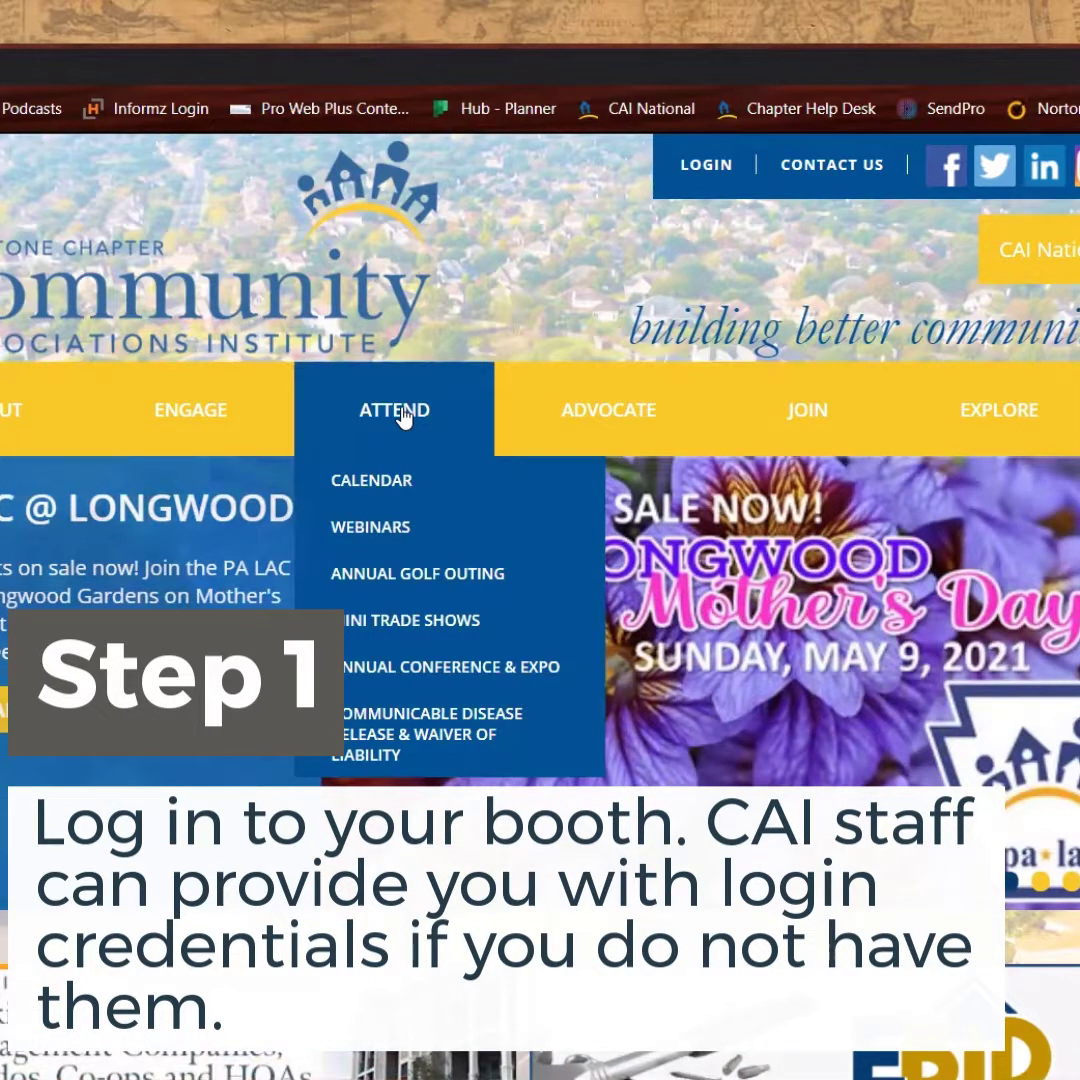
mouse_move(440, 678)
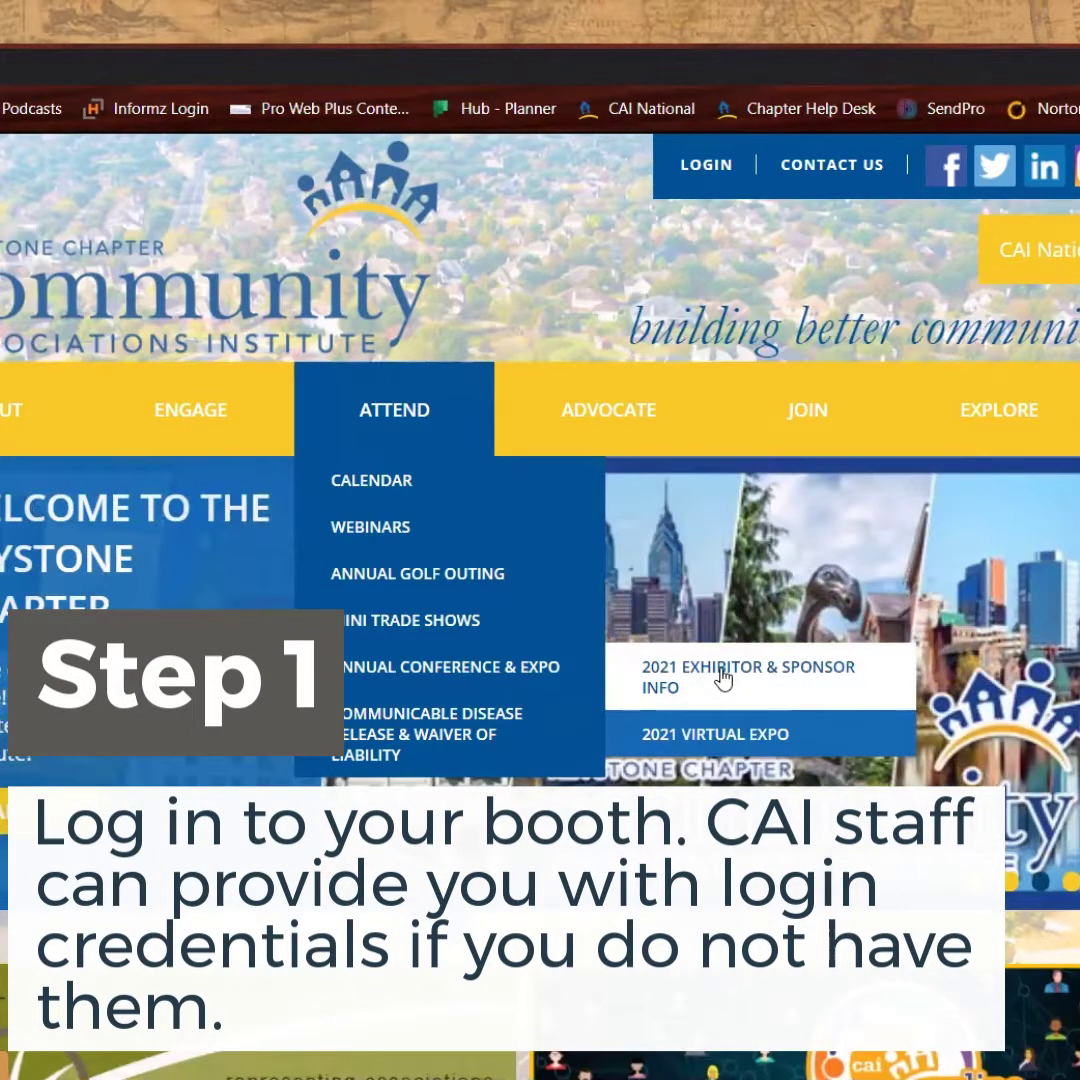
left_click(723, 678)
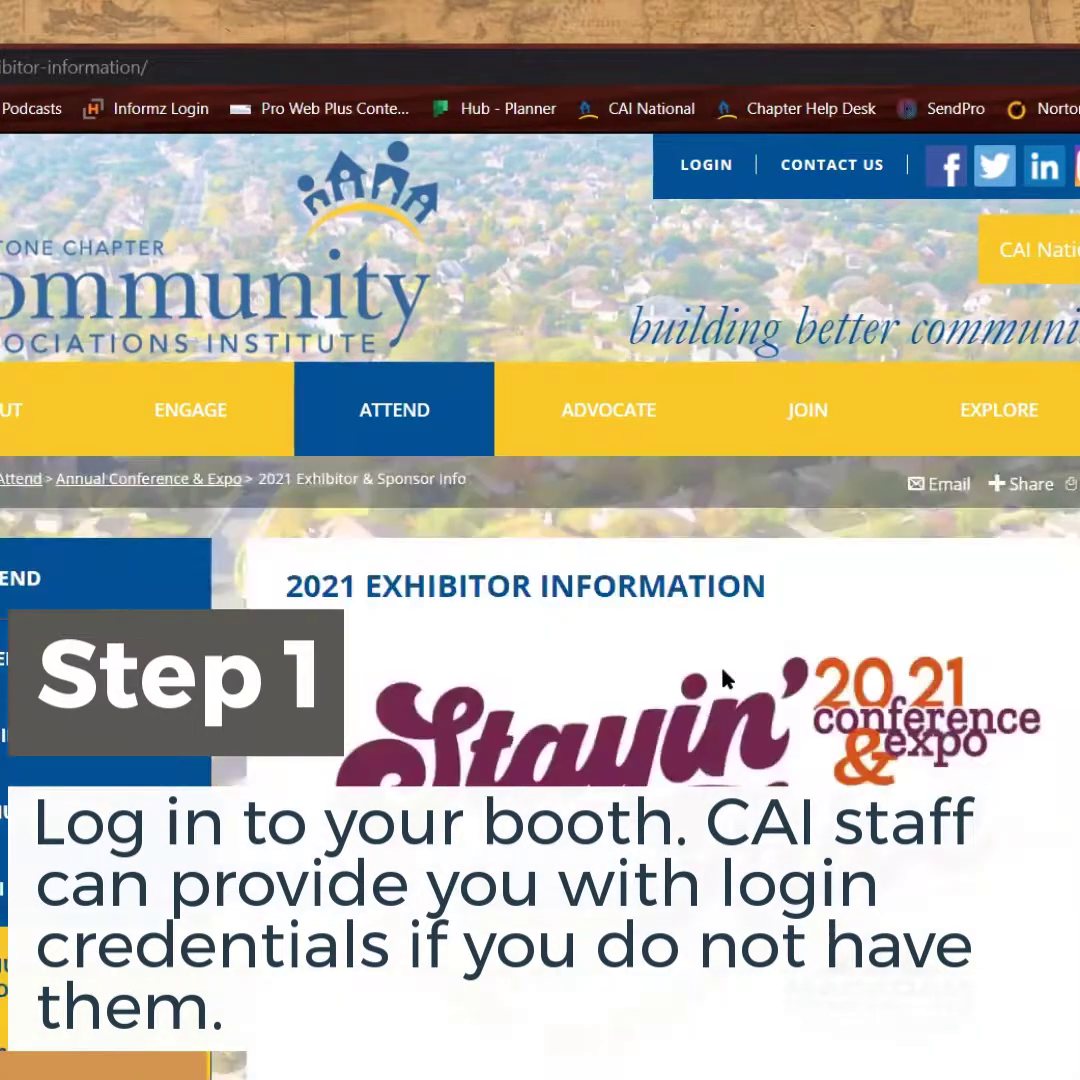
scroll(708, 634, "down", 10)
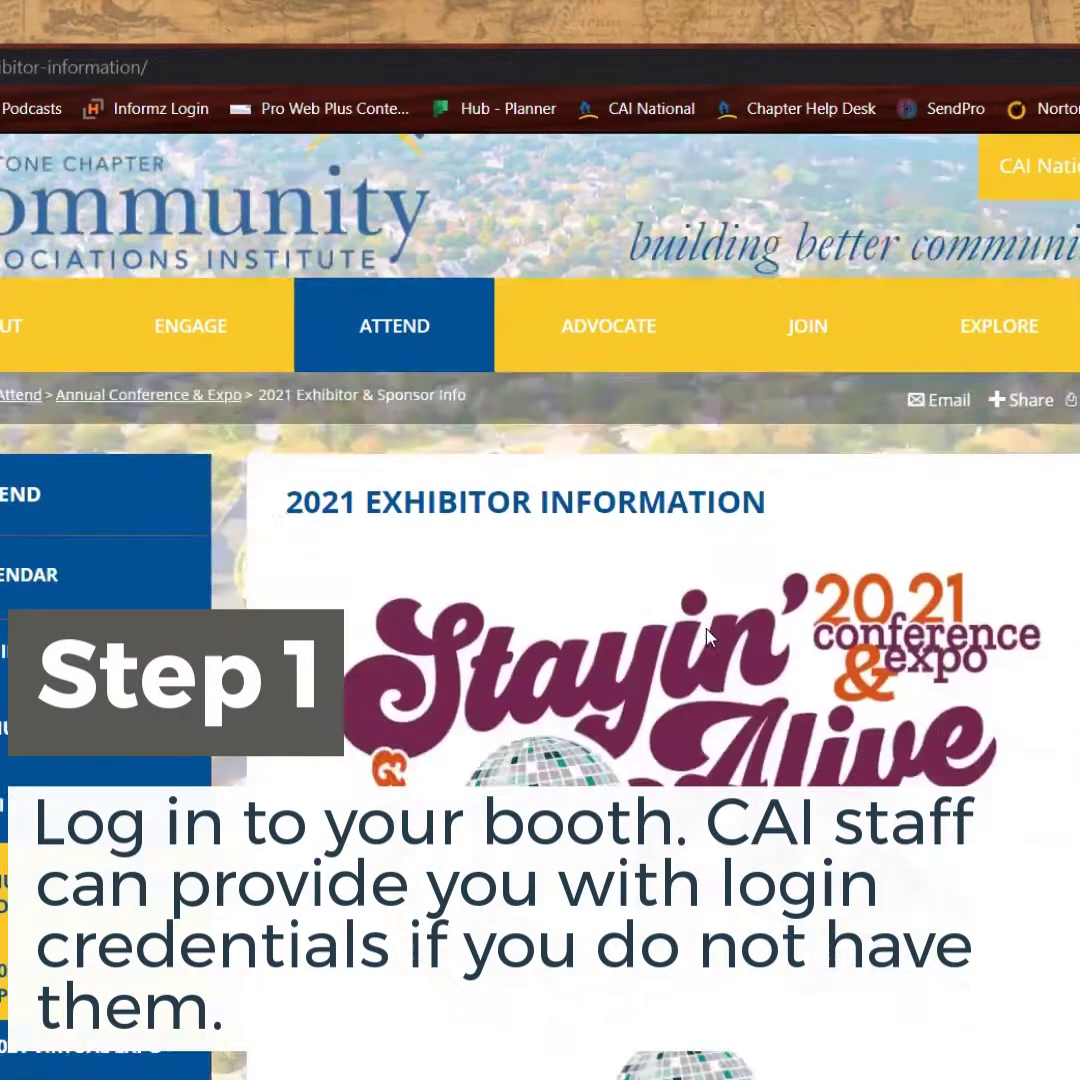
scroll(708, 634, "down", 15)
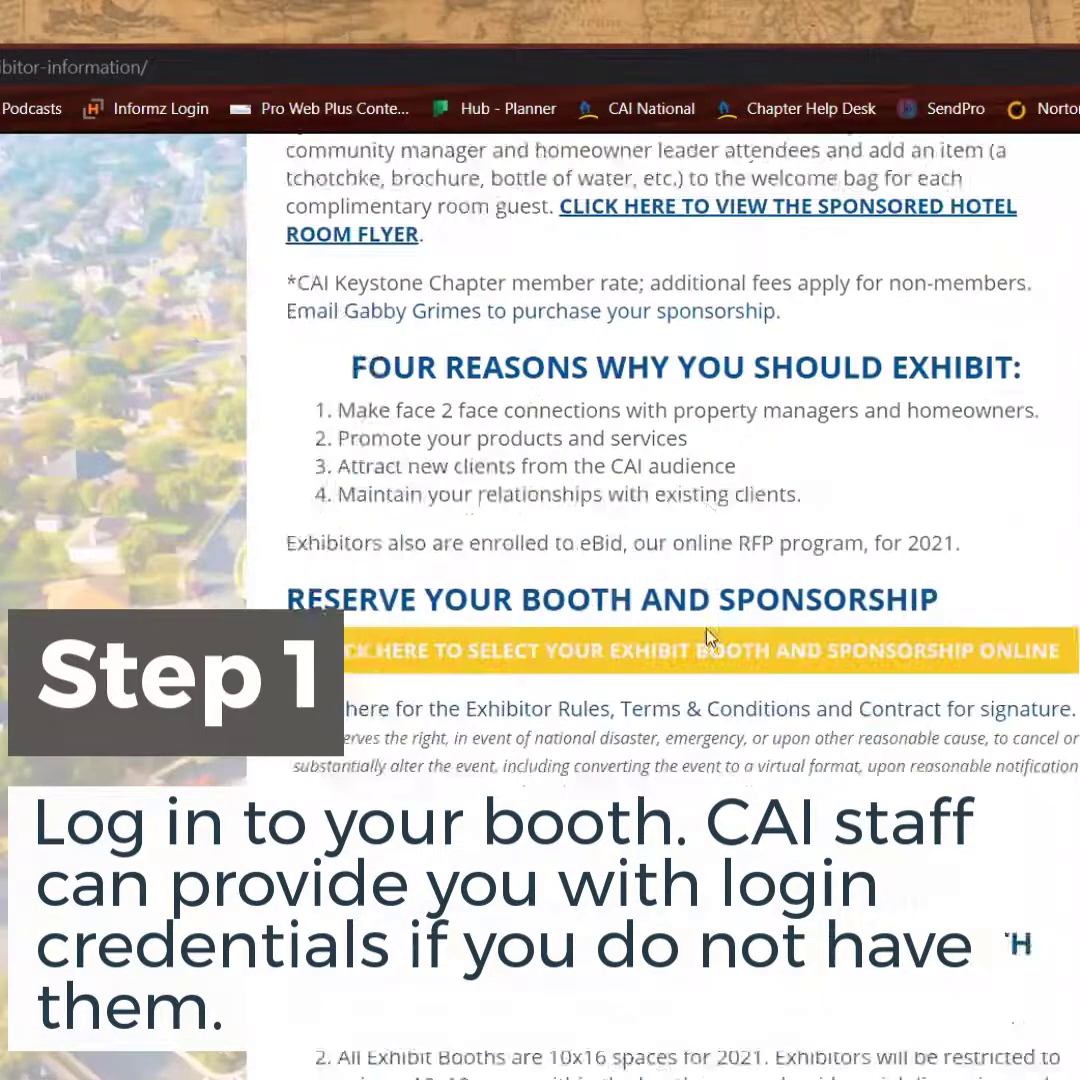
scroll(708, 636, "down", 15)
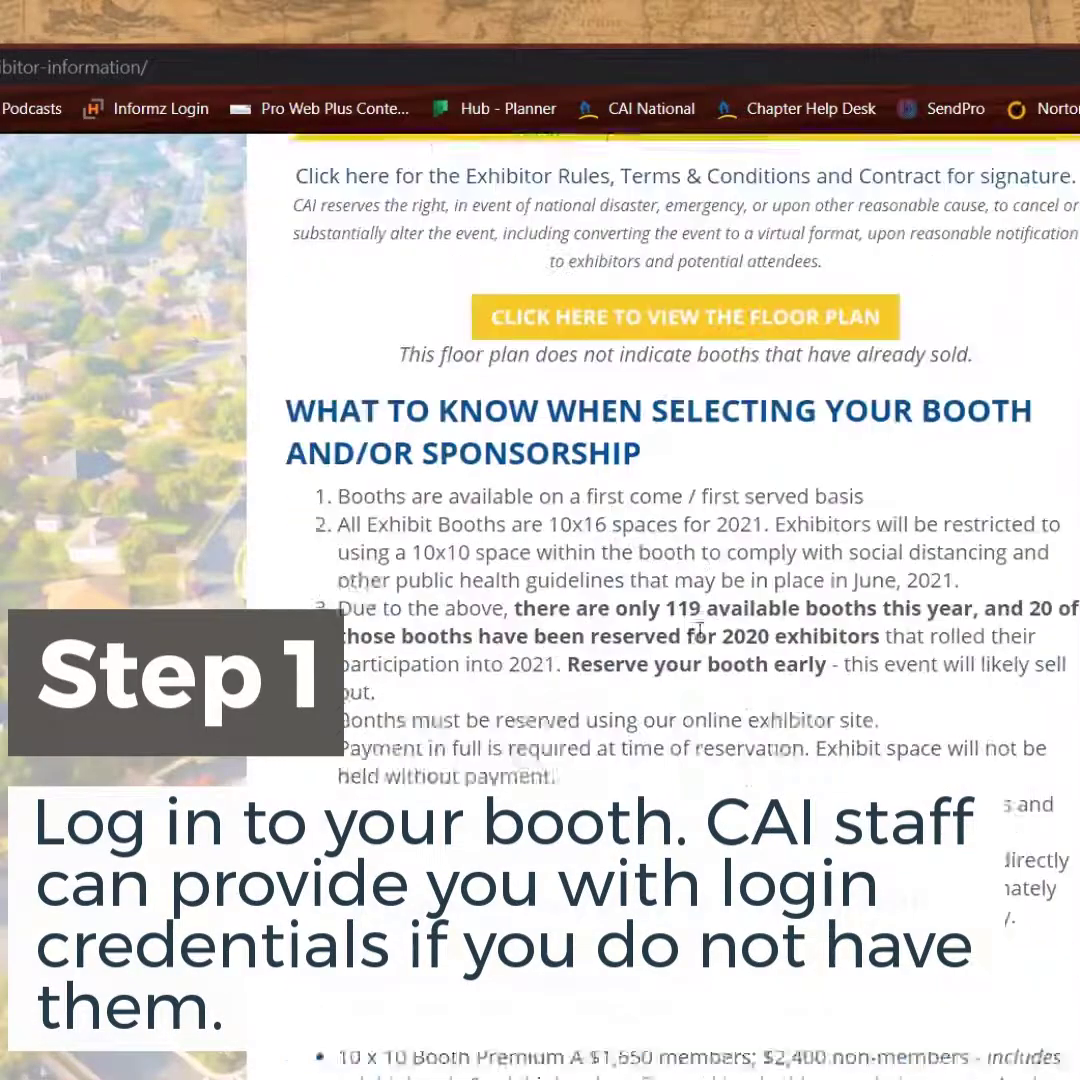
scroll(700, 634, "down", 5)
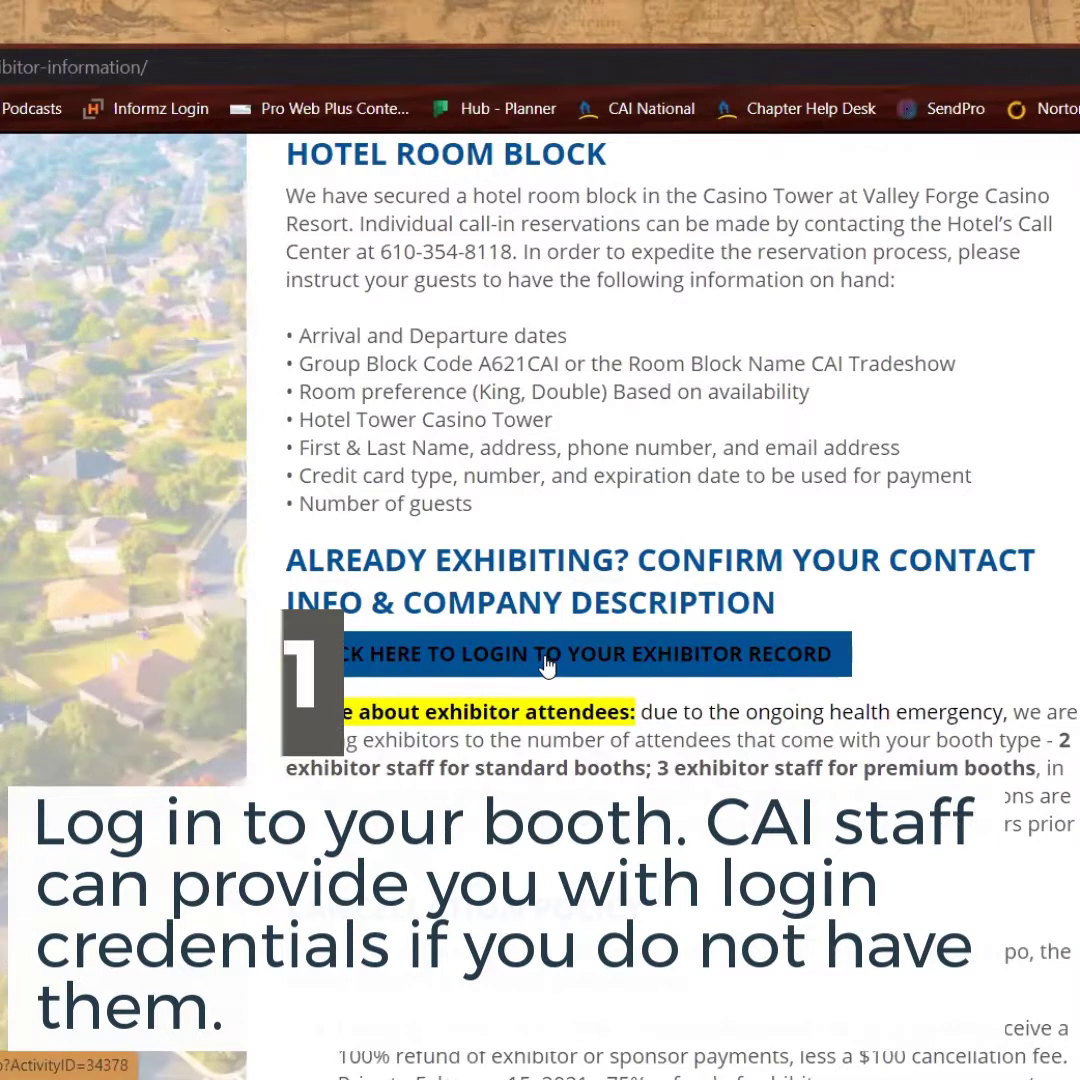
Log in to the exhibitor record with the saved registration e-mail and the billing ID
left_click(548, 655)
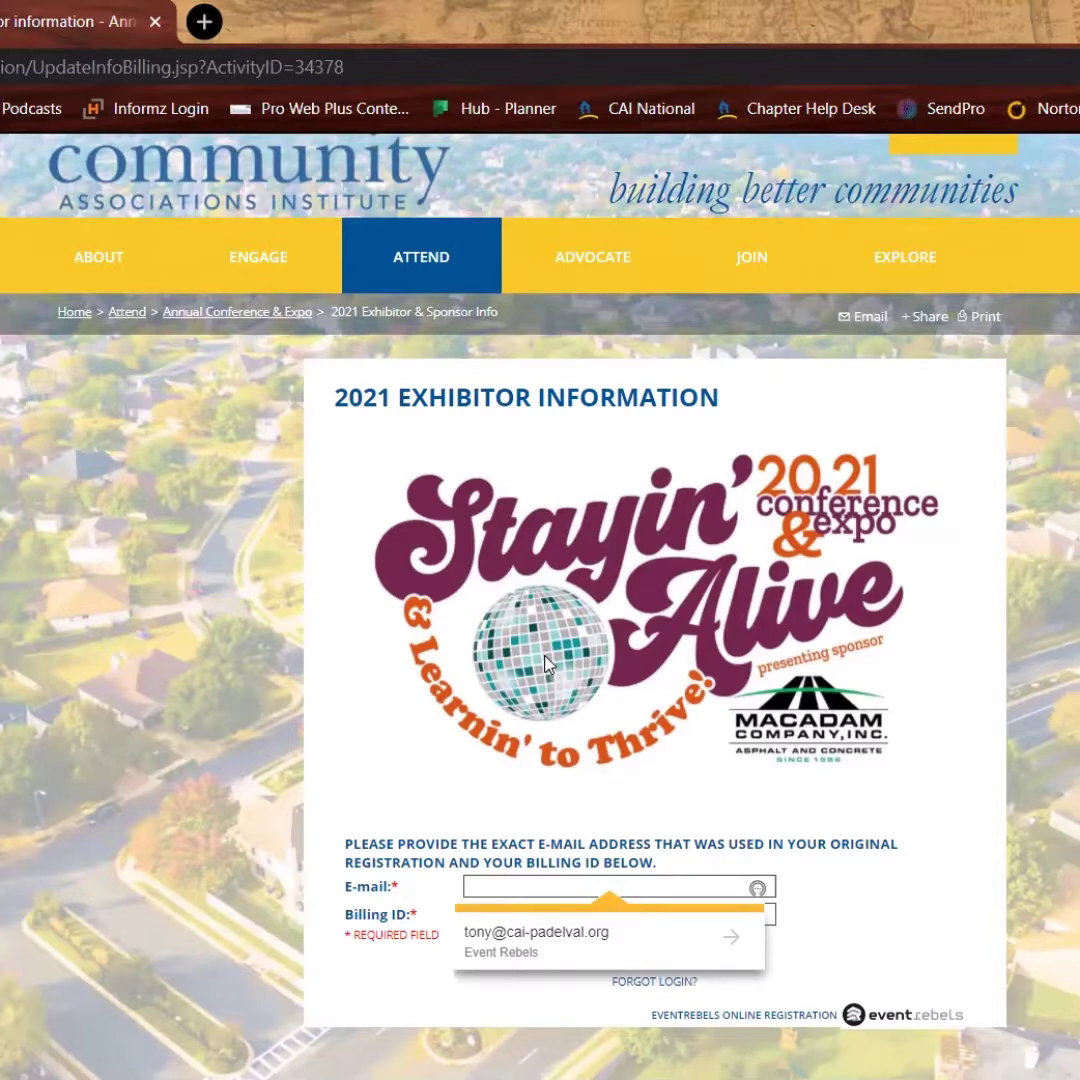
left_click(520, 935)
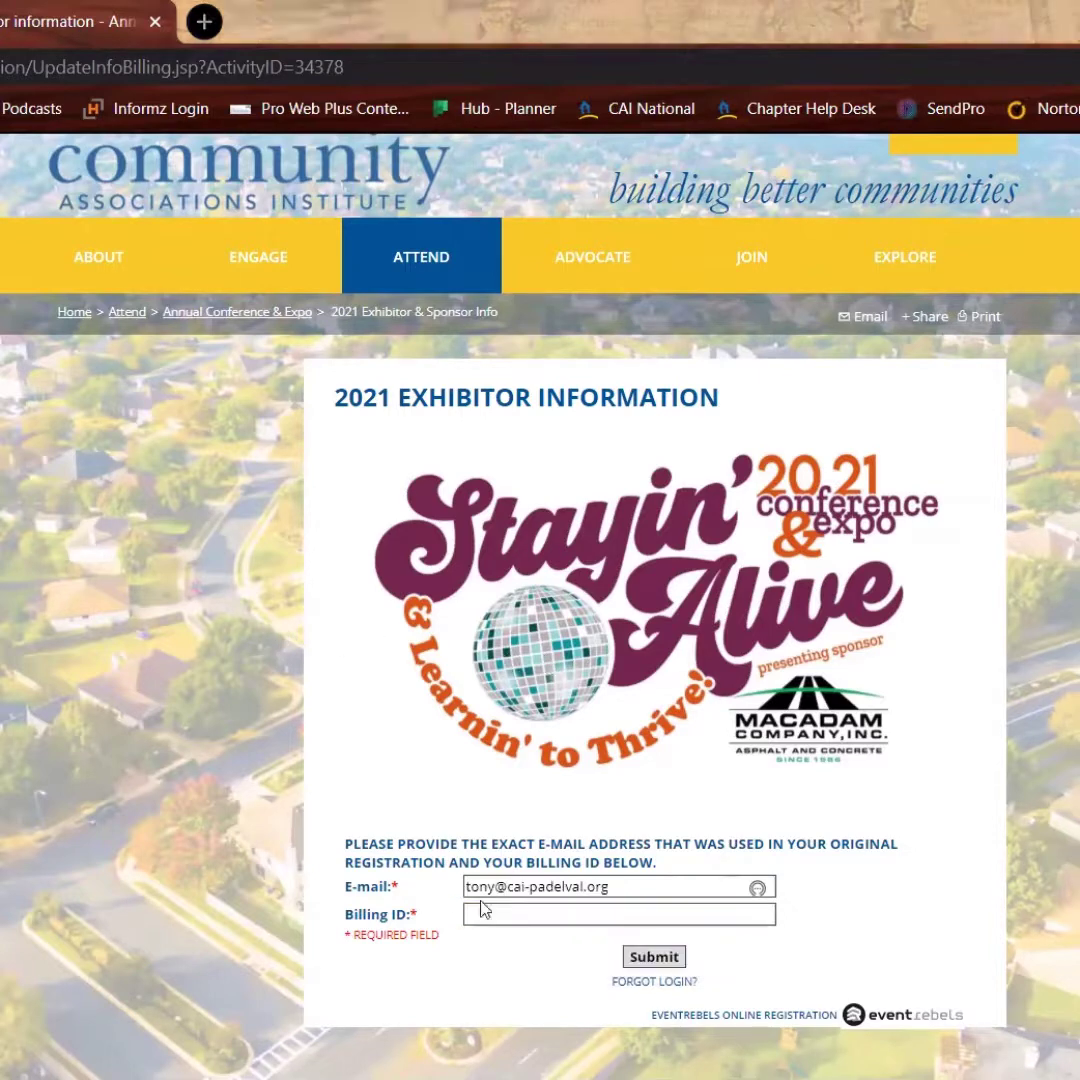
left_click(615, 914)
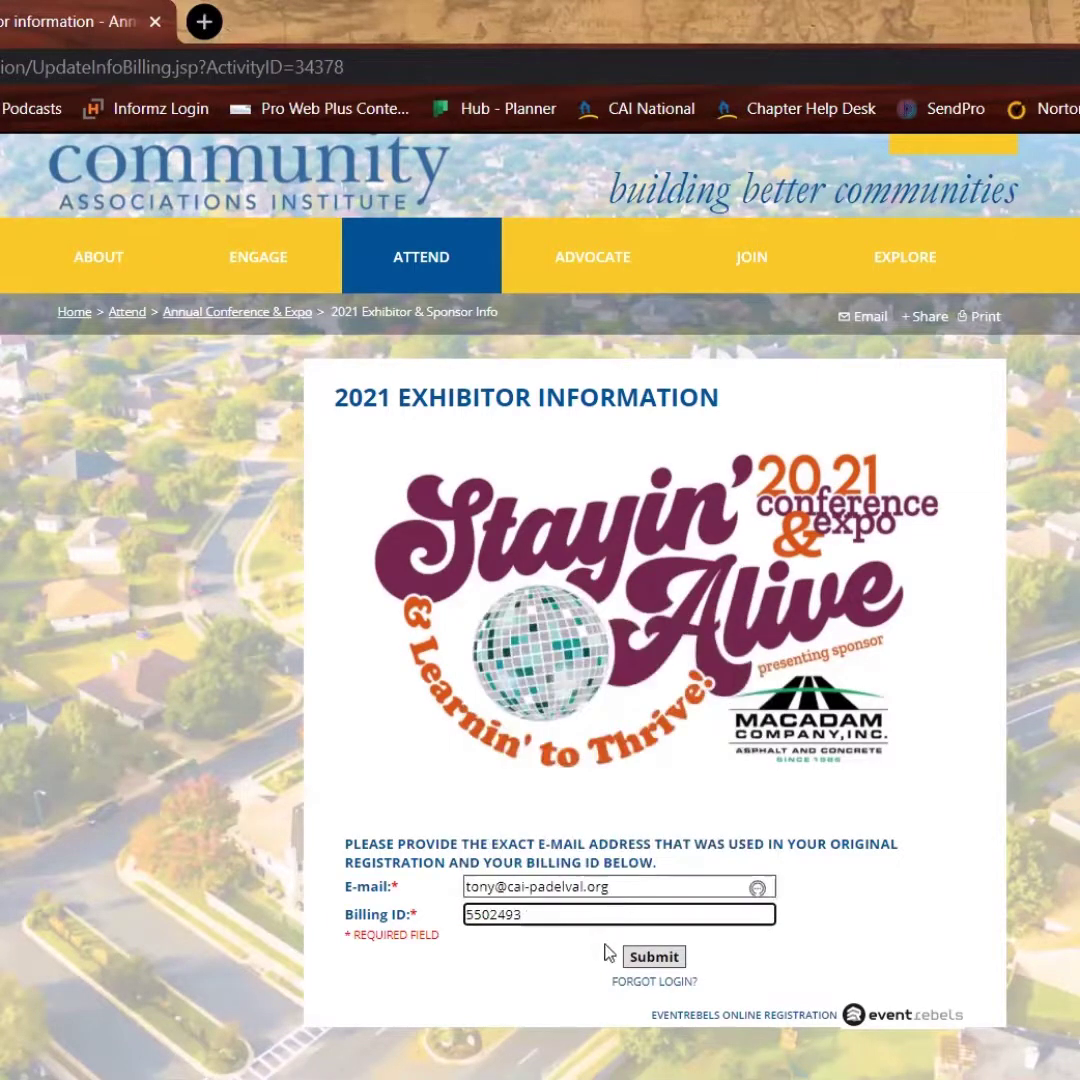
left_click(655, 958)
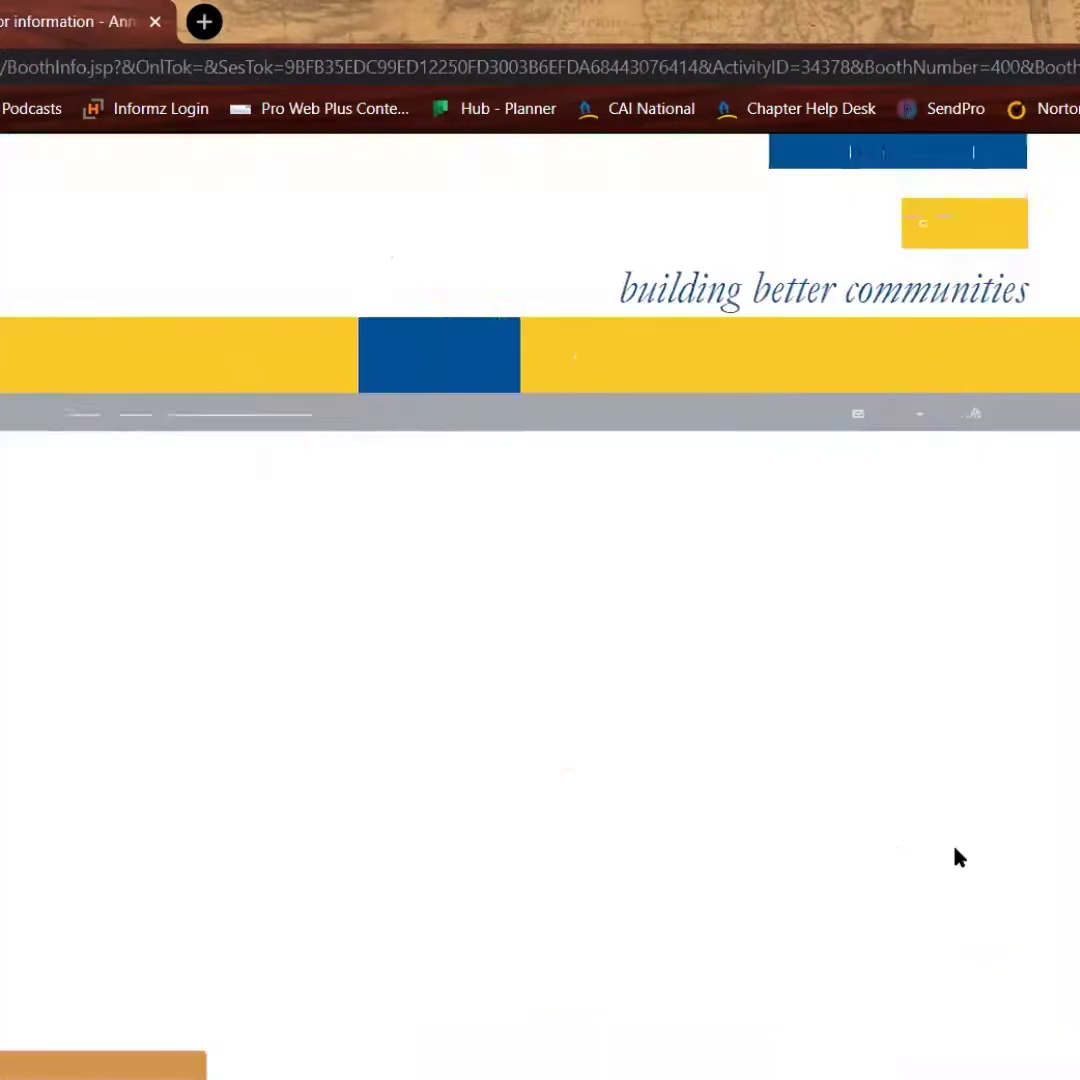
Review the BOOTH INFO contact fields, description and Affiliated organization category, then save the booth info
scroll(952, 836, "down", 4)
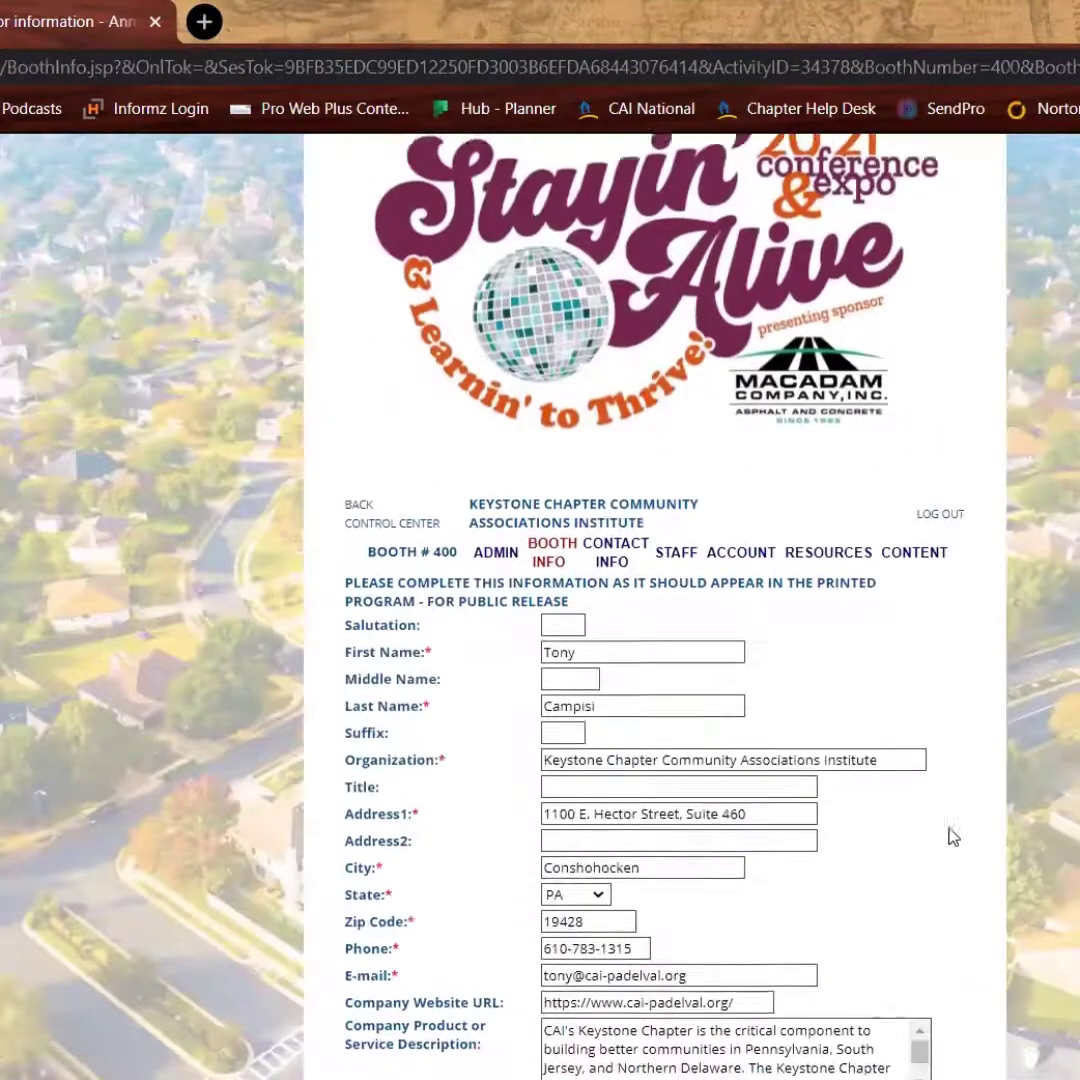
scroll(1035, 784, "down", 3)
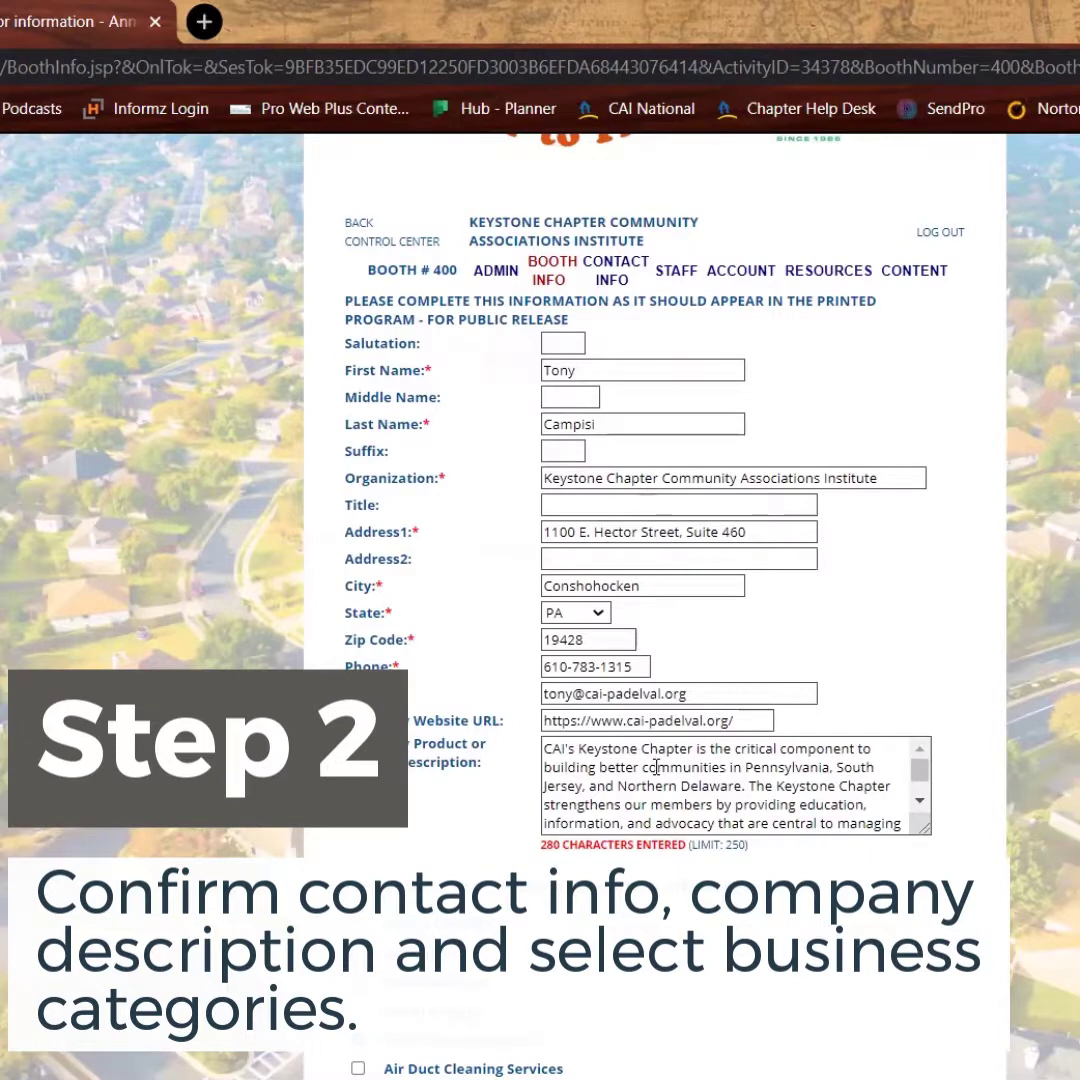
scroll(1034, 818, "down", 6)
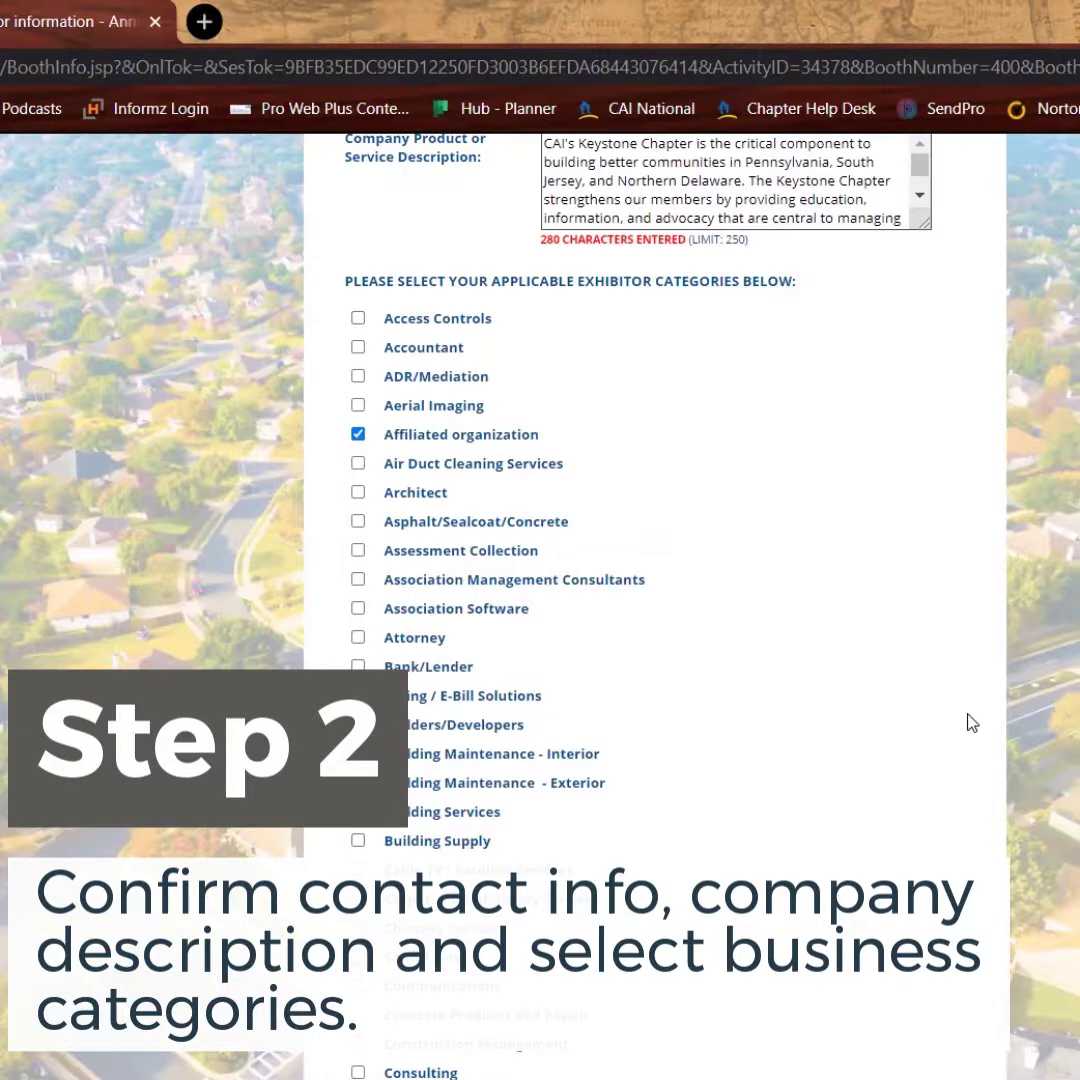
scroll(970, 722, "down", 20)
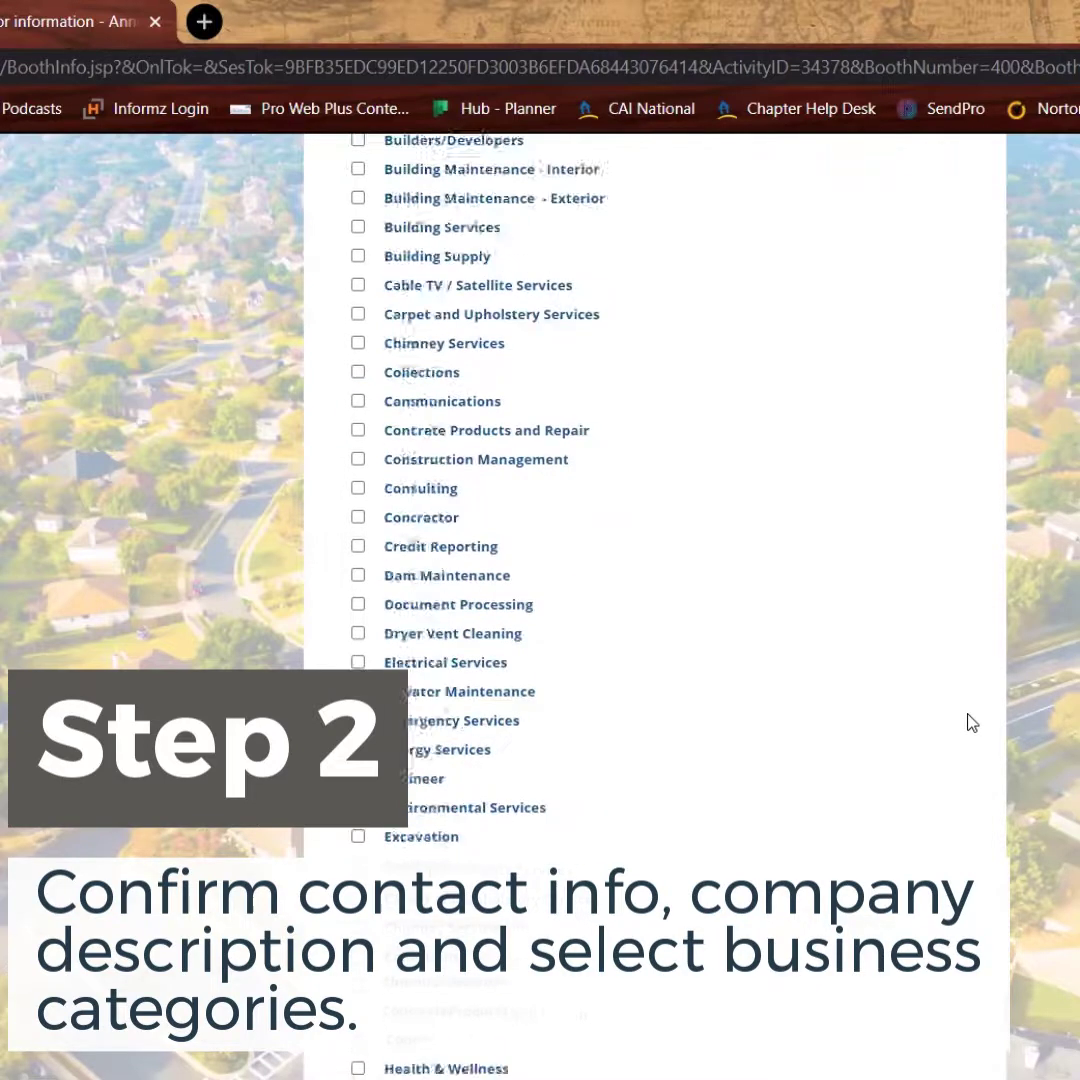
scroll(880, 727, "down", 3)
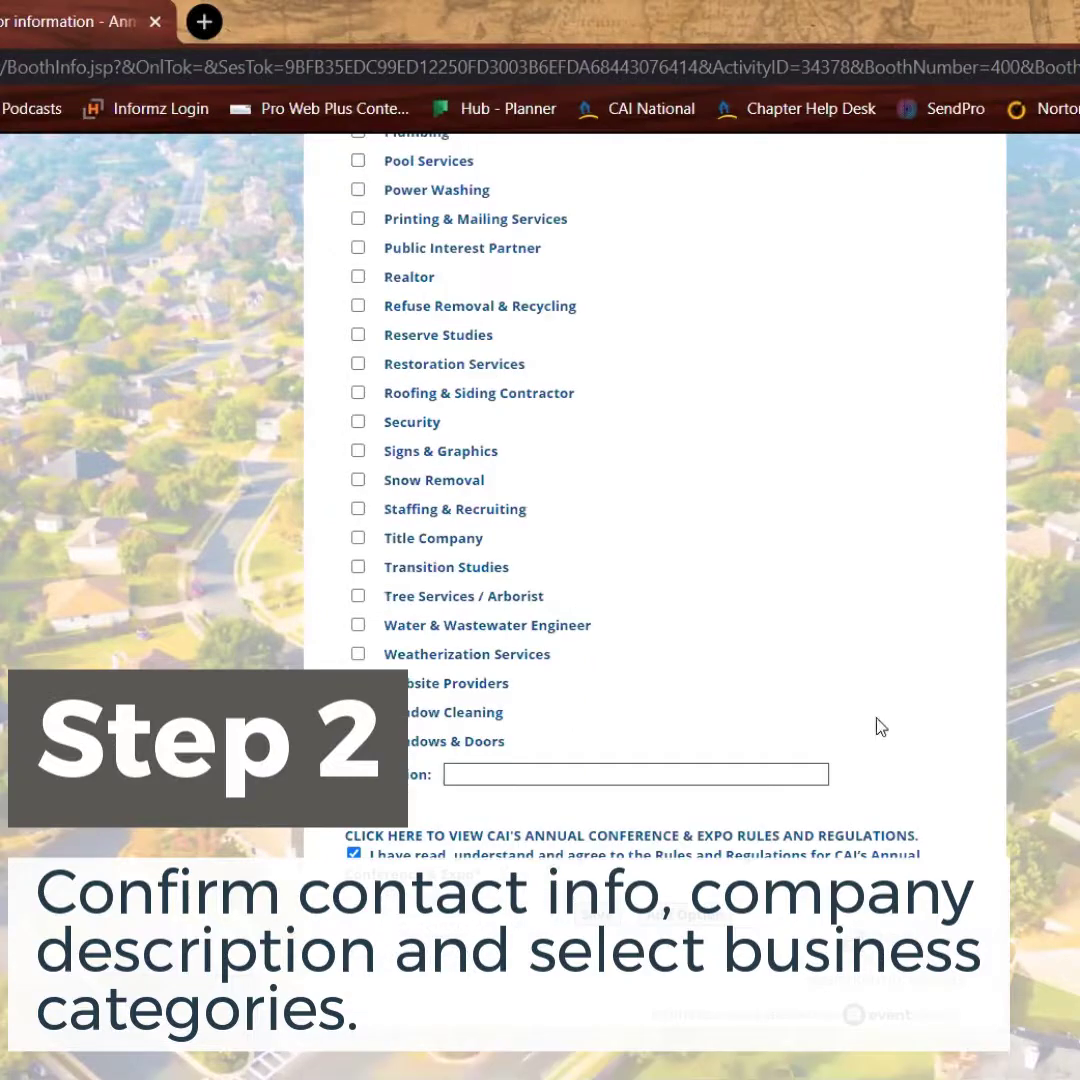
left_click(730, 912)
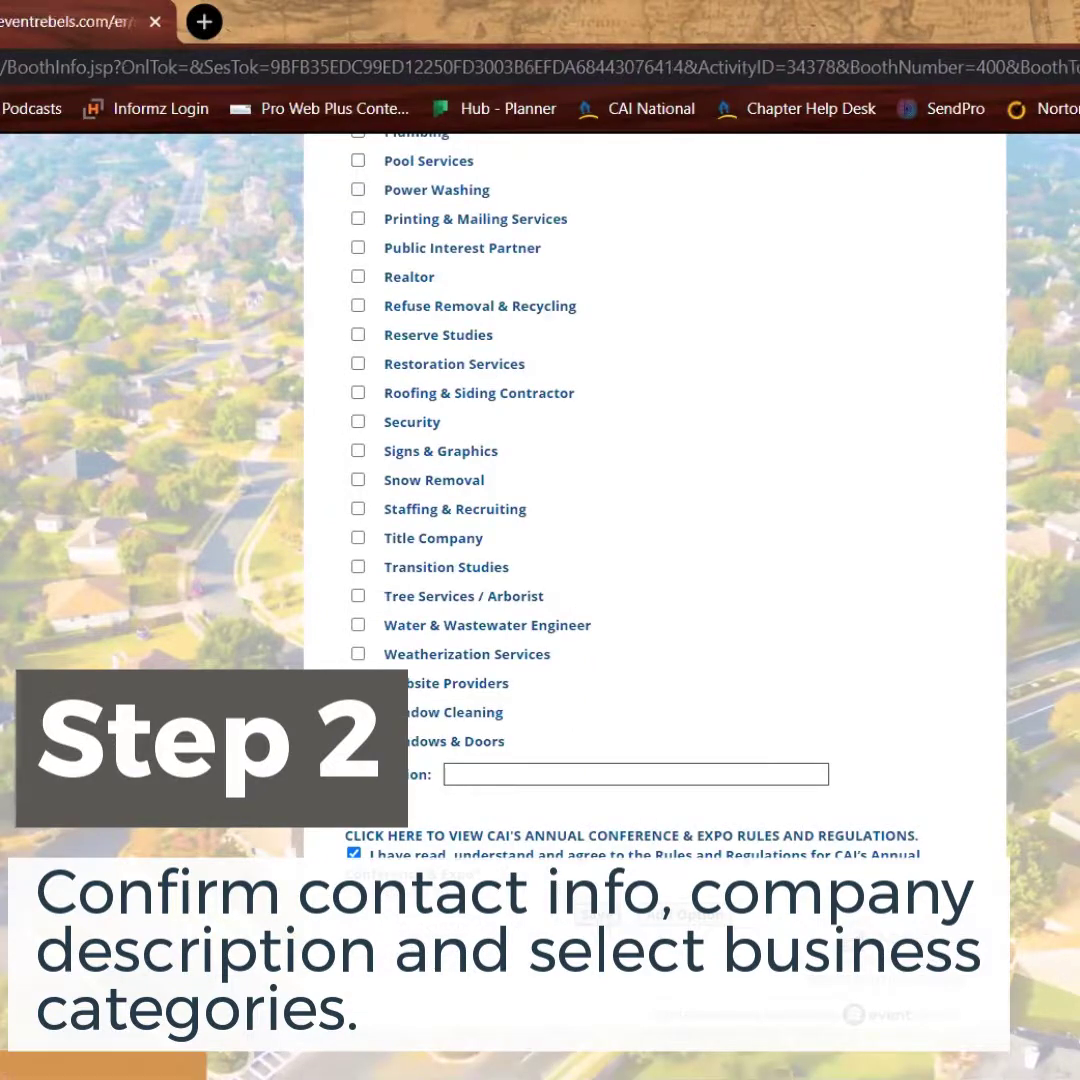
scroll(730, 912, "down", 4)
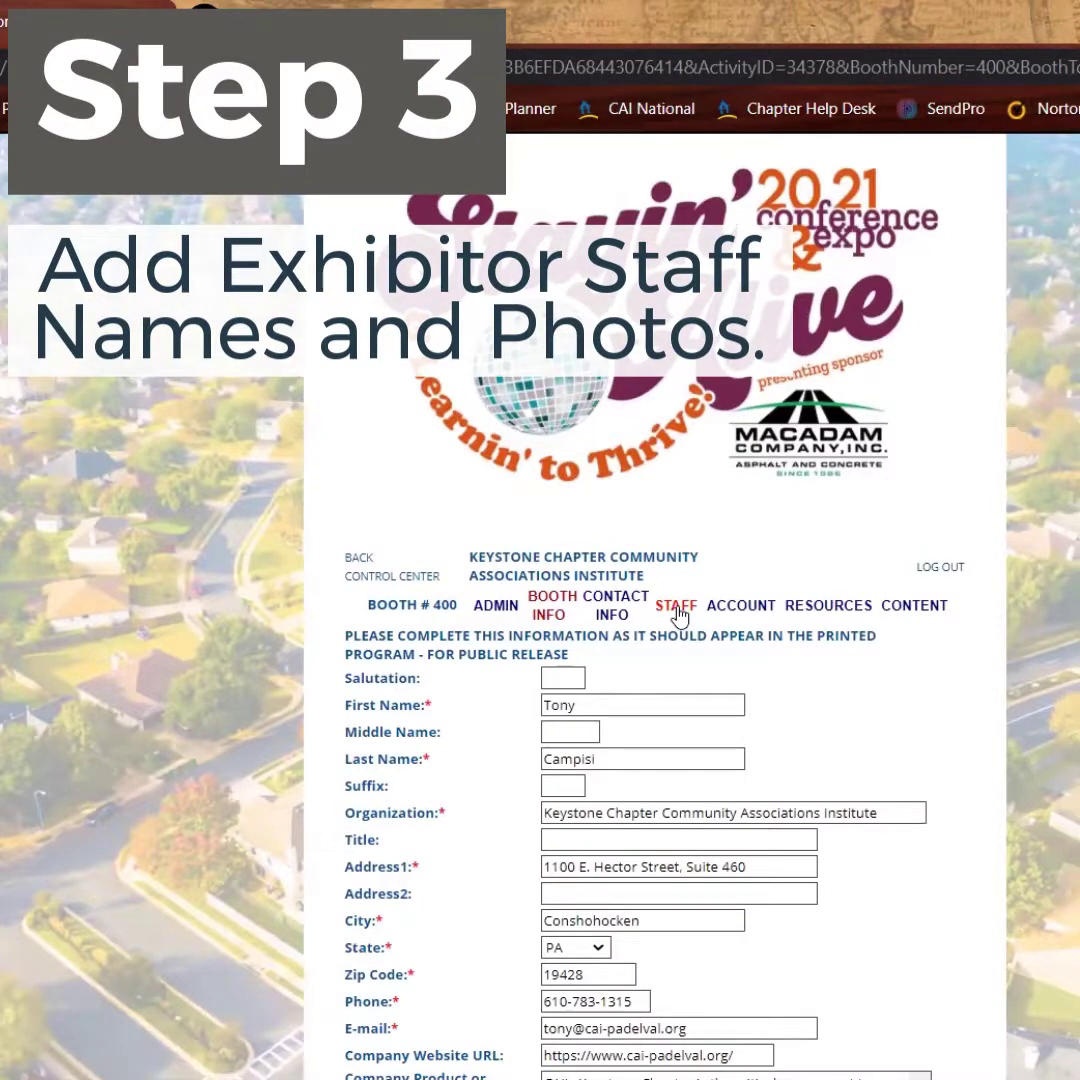
Open the booth Staff list and start adding a new staff member
left_click(677, 612)
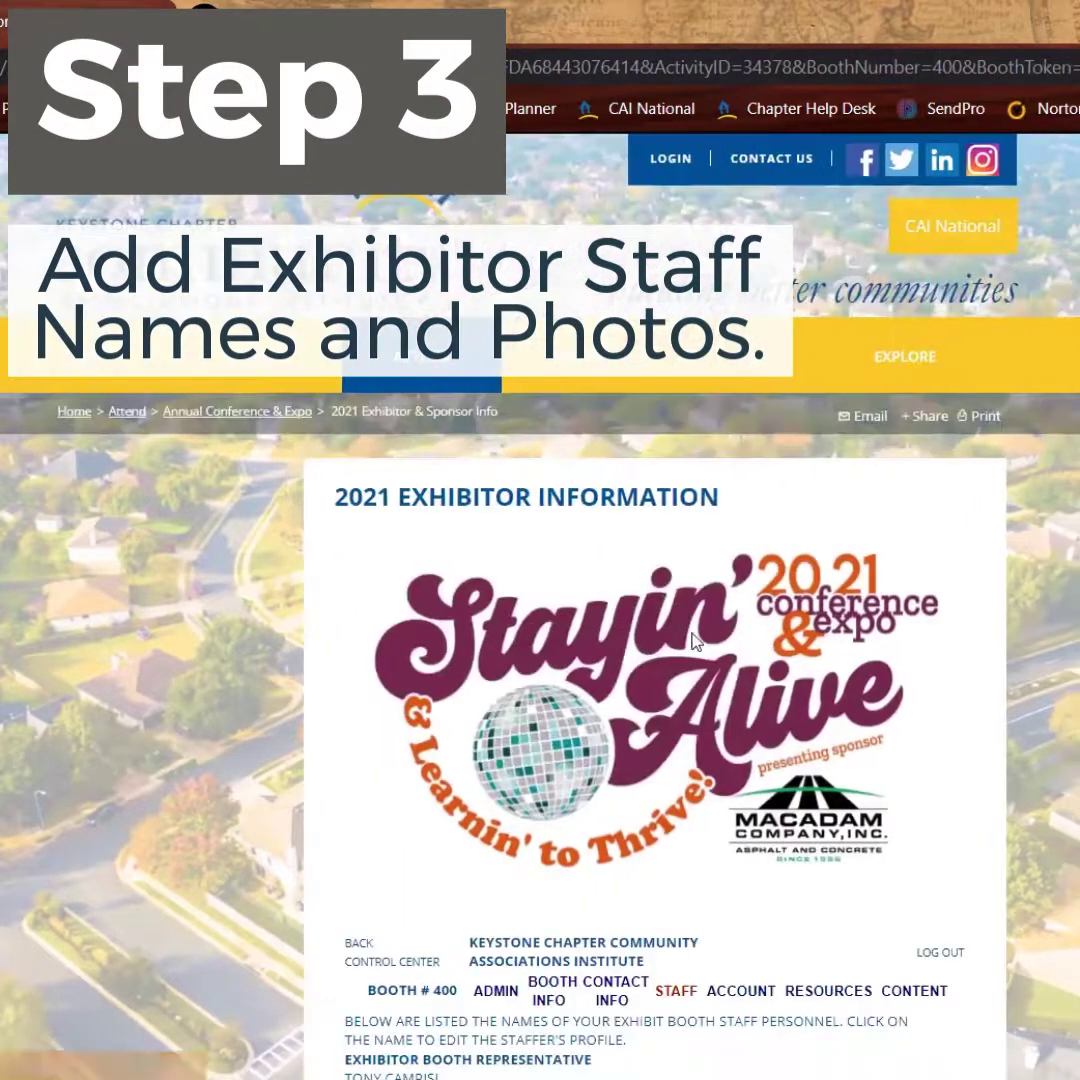
scroll(697, 643, "down", 3)
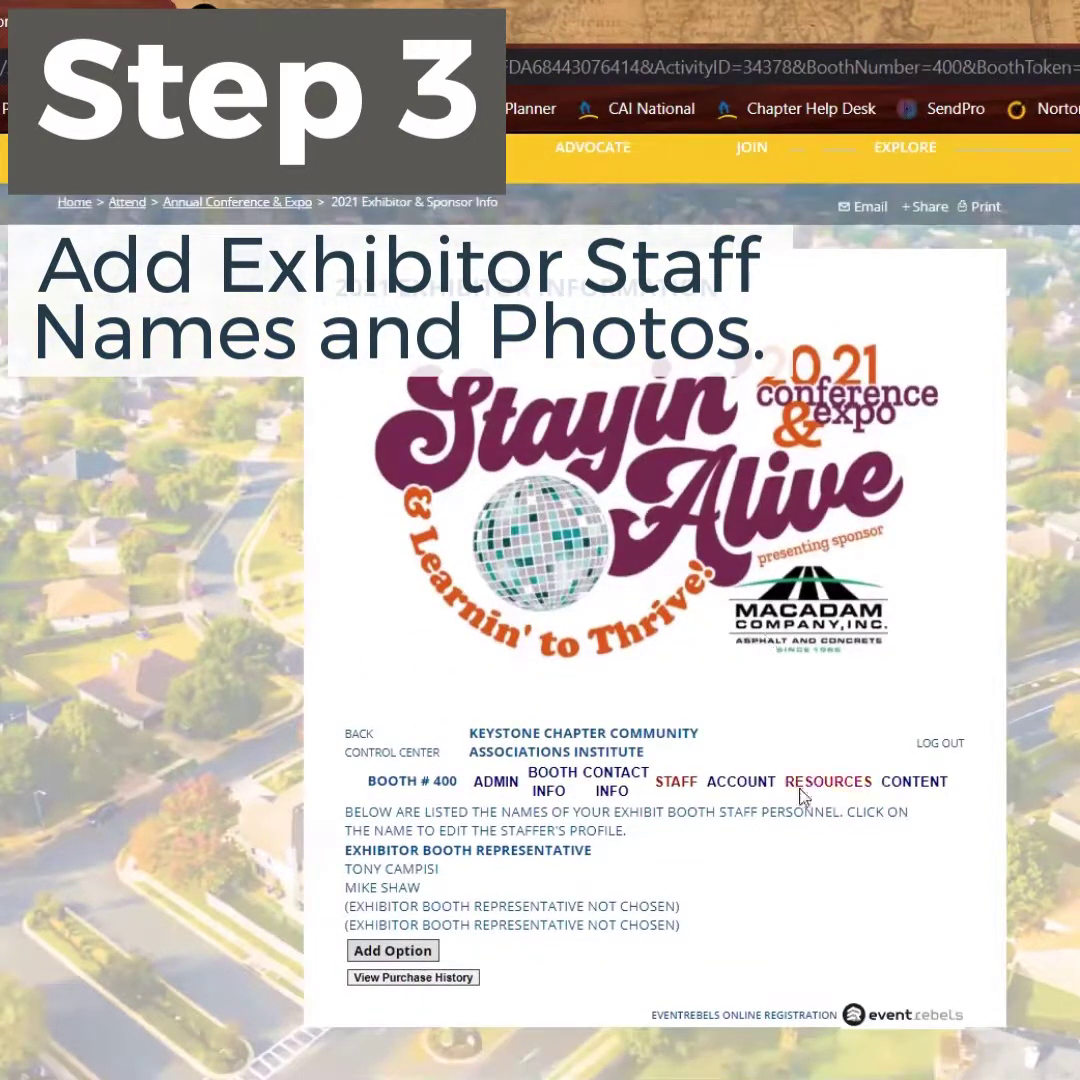
left_click(501, 910)
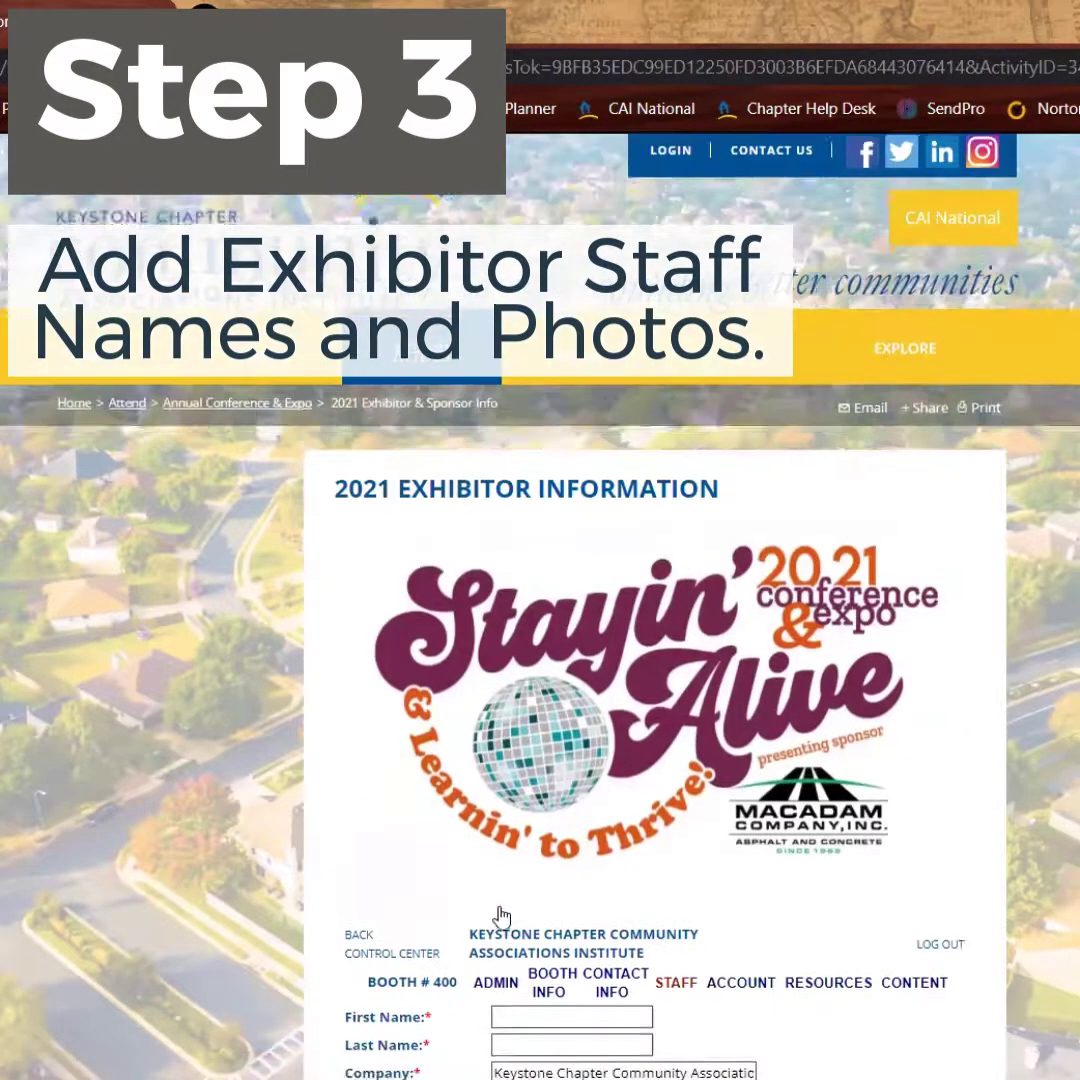
scroll(501, 917, "down", 3)
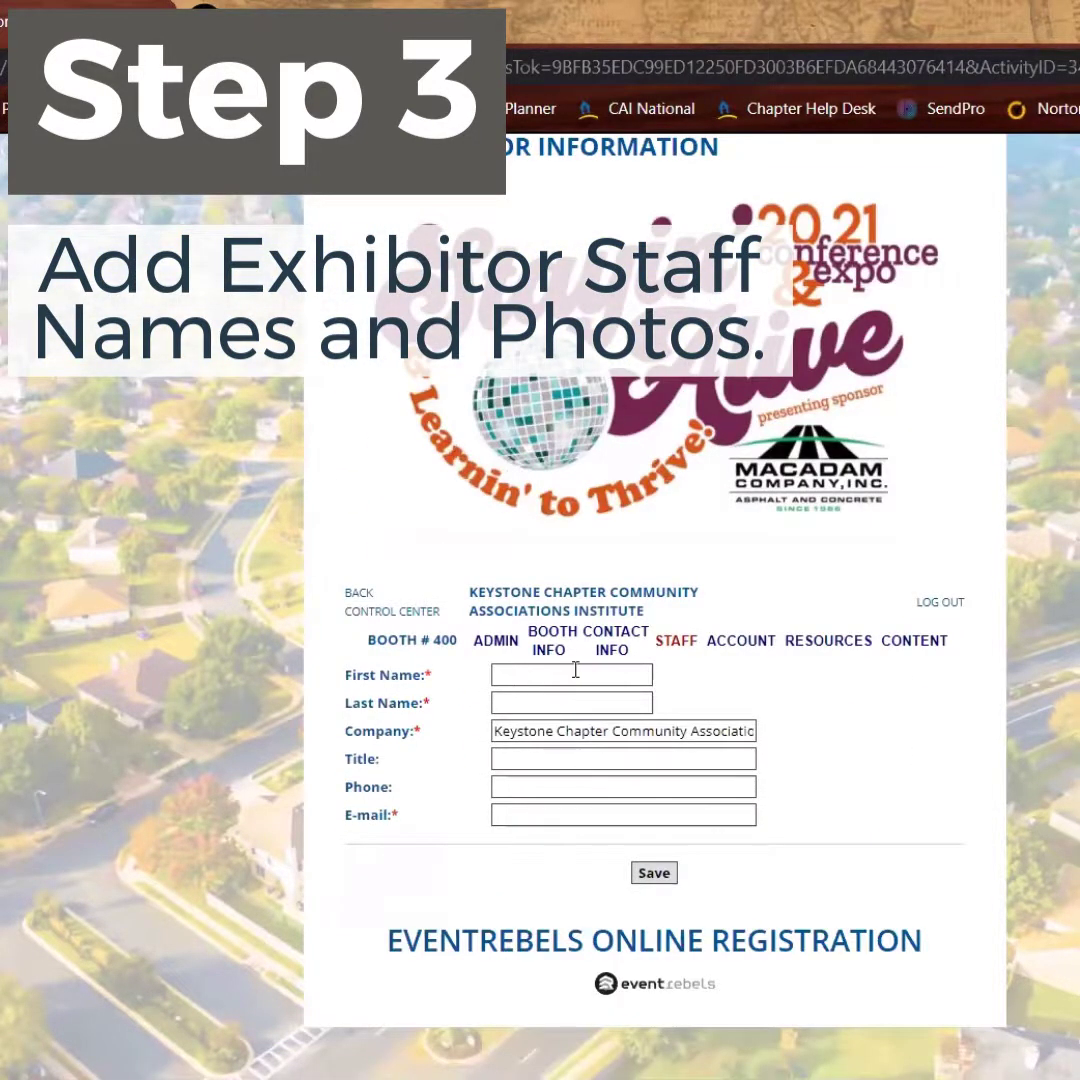
Enter the new staffer's first and last name and fill the e-mail from the autofill suggestion
left_click(576, 674)
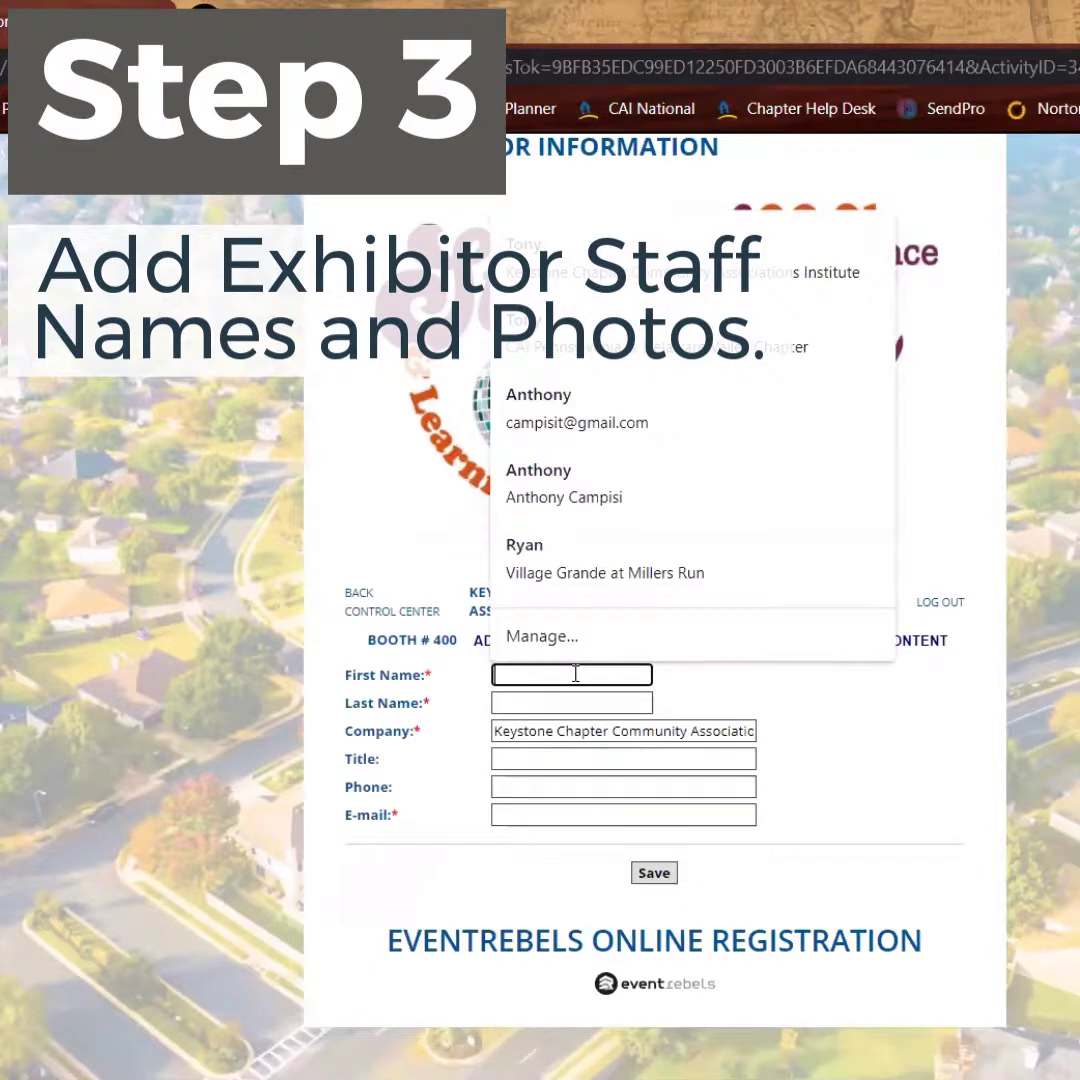
key("Tab")
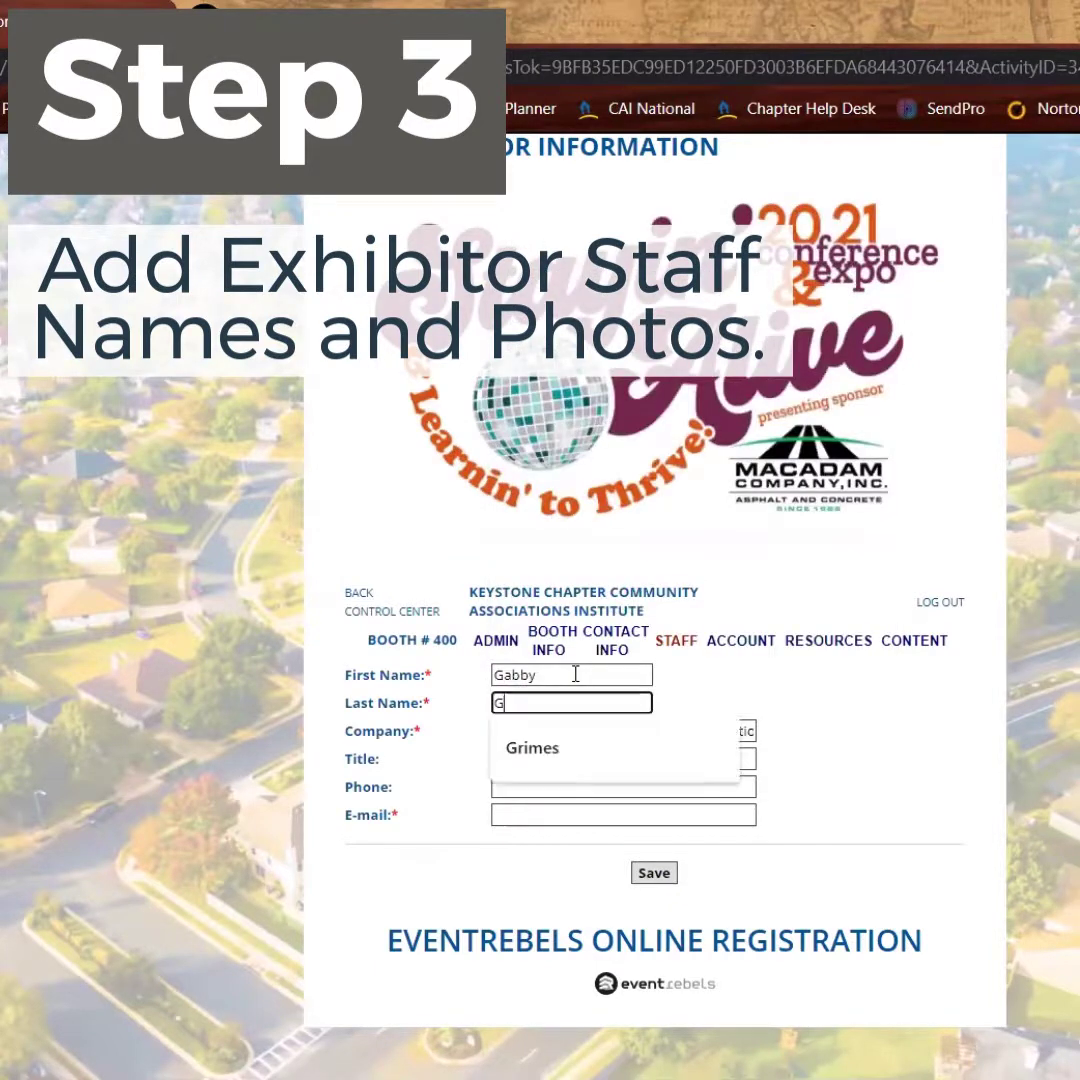
key("Tab")
key("Tab")
key("Tab")
key("Tab")
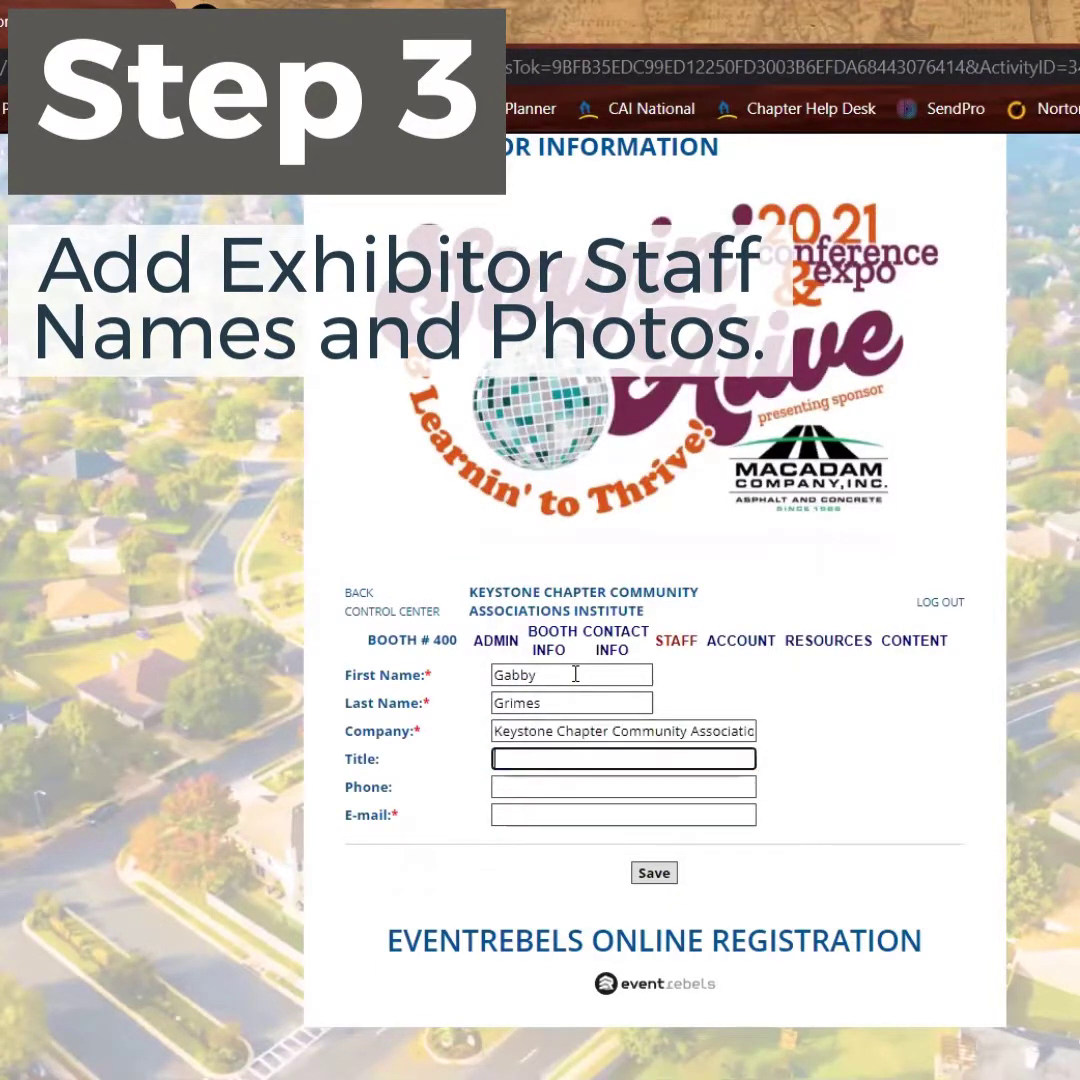
key("Down")
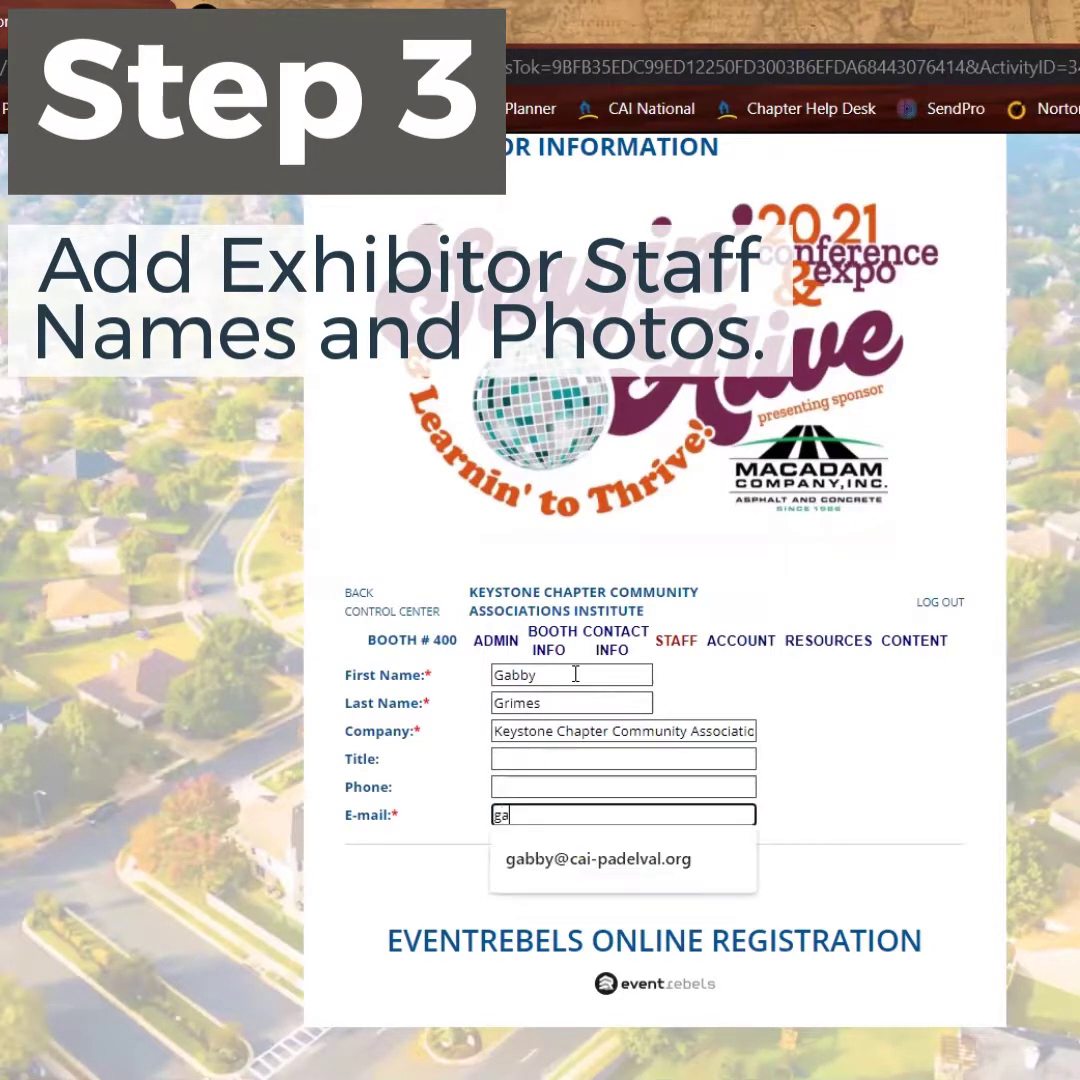
key("Down")
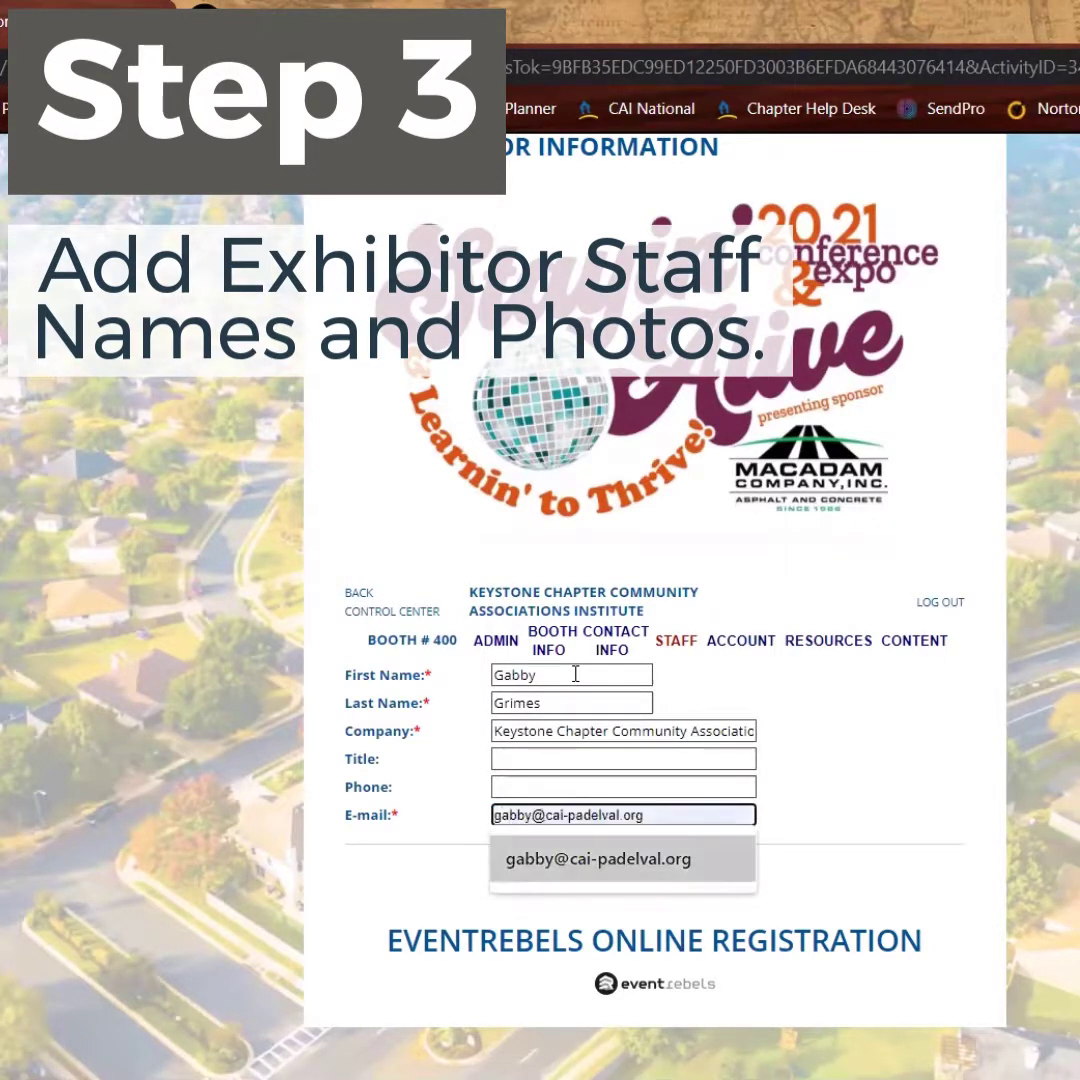
key("Return")
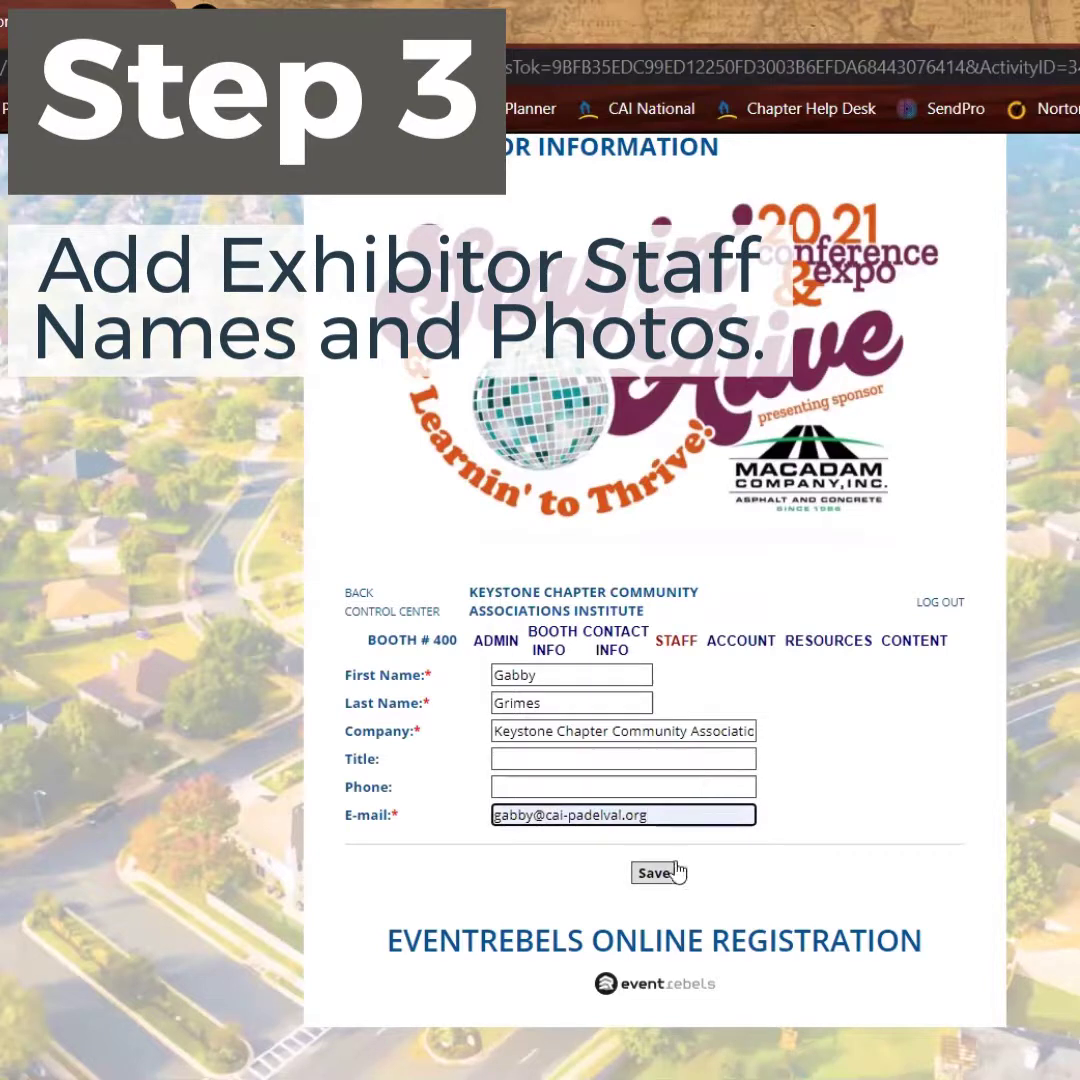
Save the new staffer, then open the first staffer's profile and save it again
left_click(656, 873)
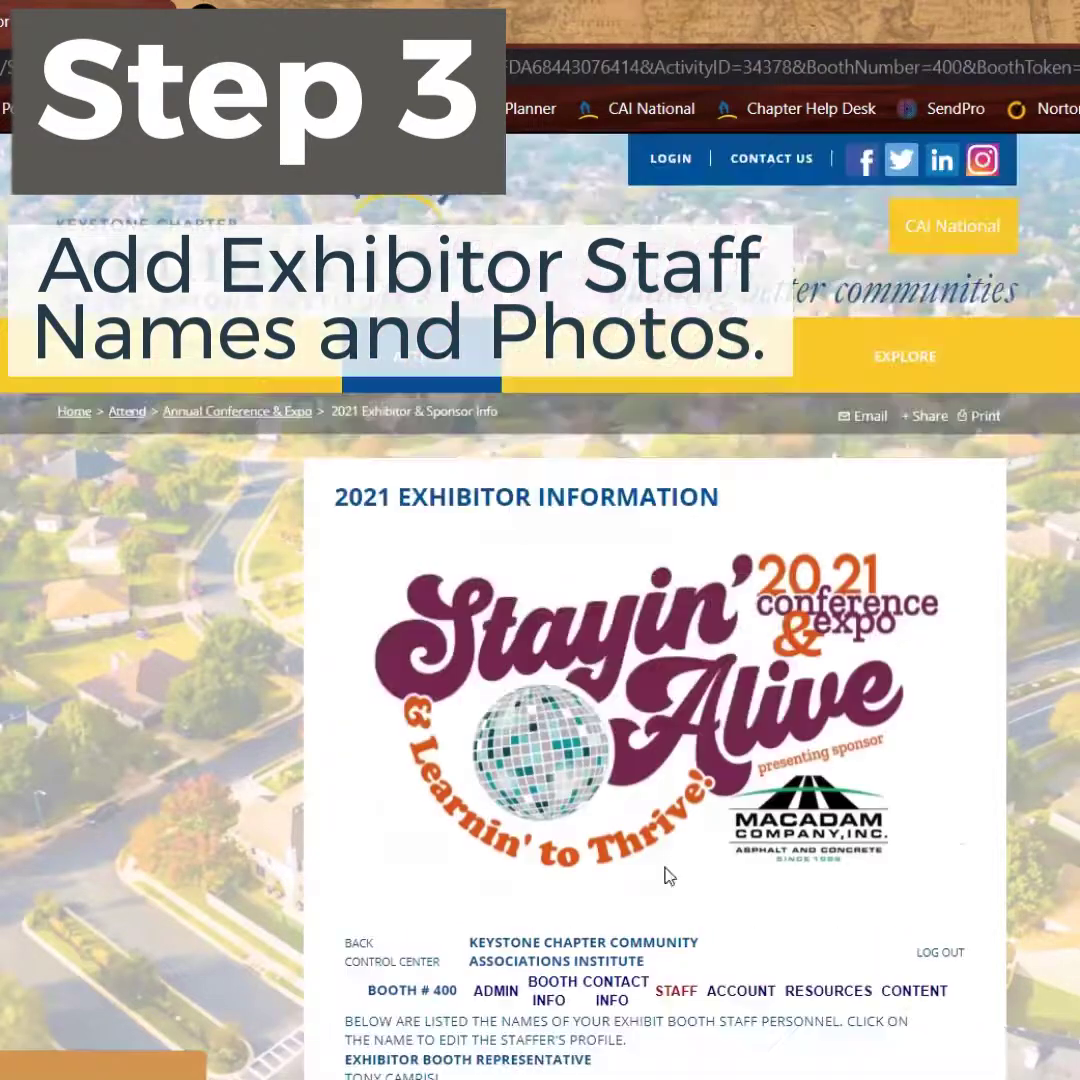
scroll(1000, 832, "down", 2)
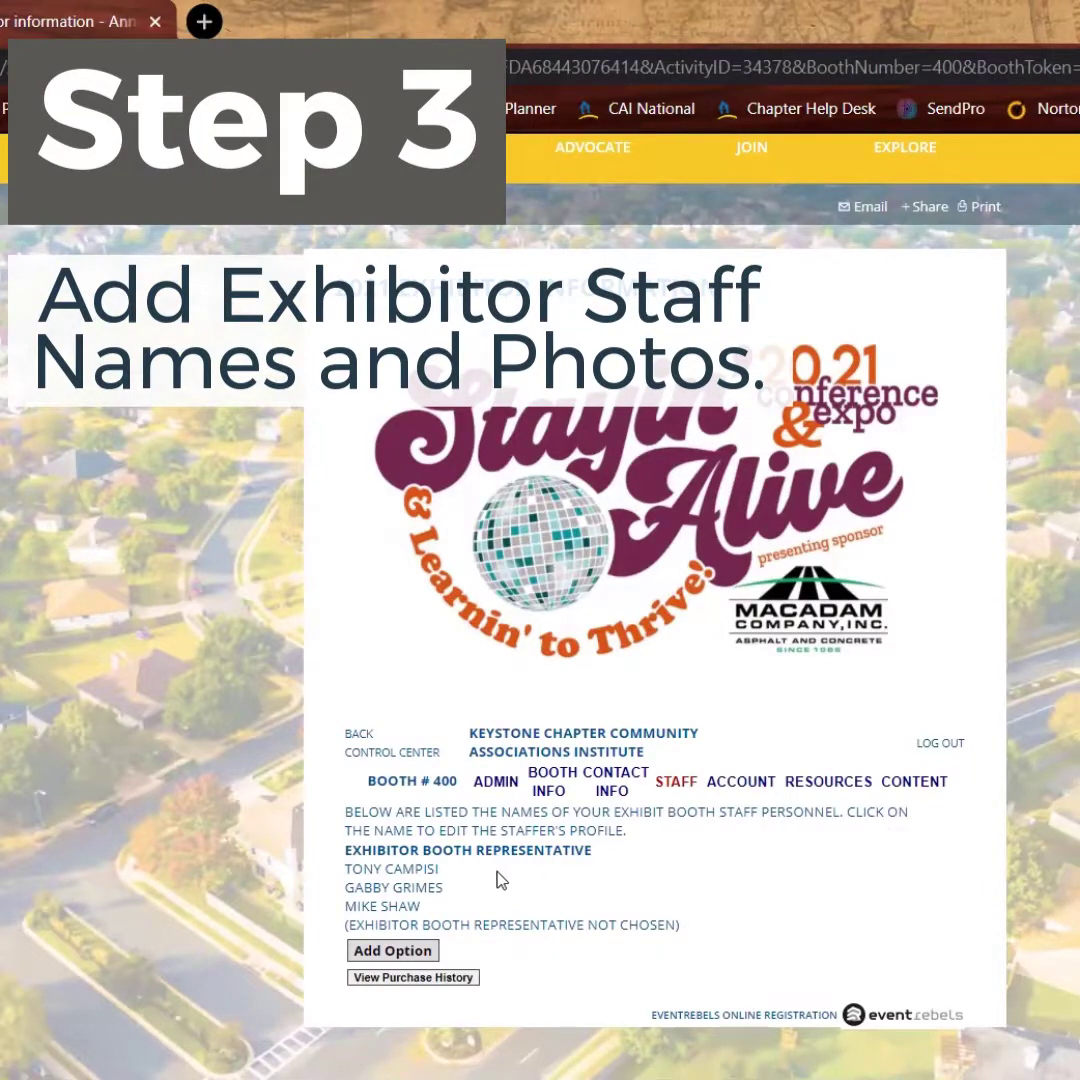
left_click(420, 878)
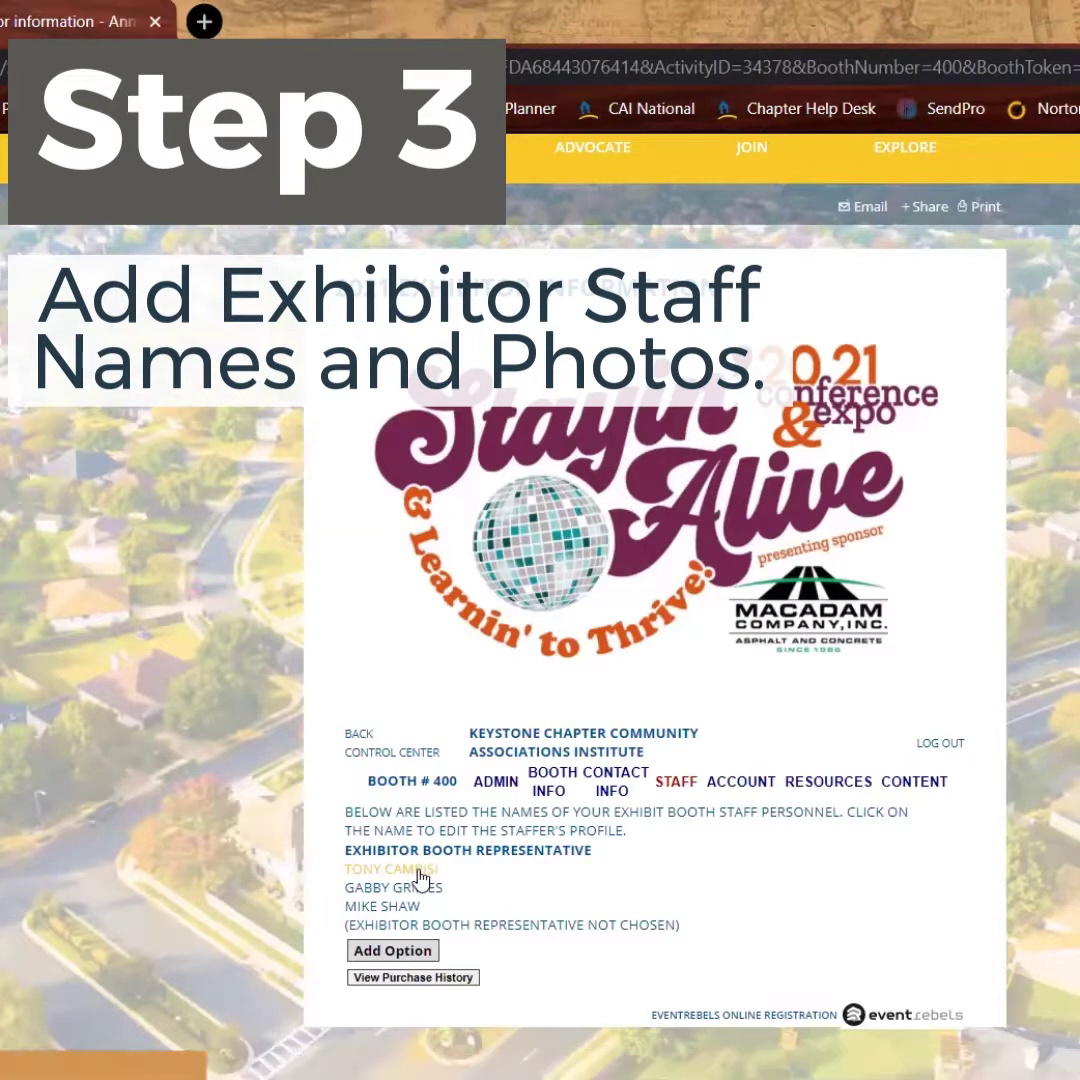
scroll(770, 800, "down", 3)
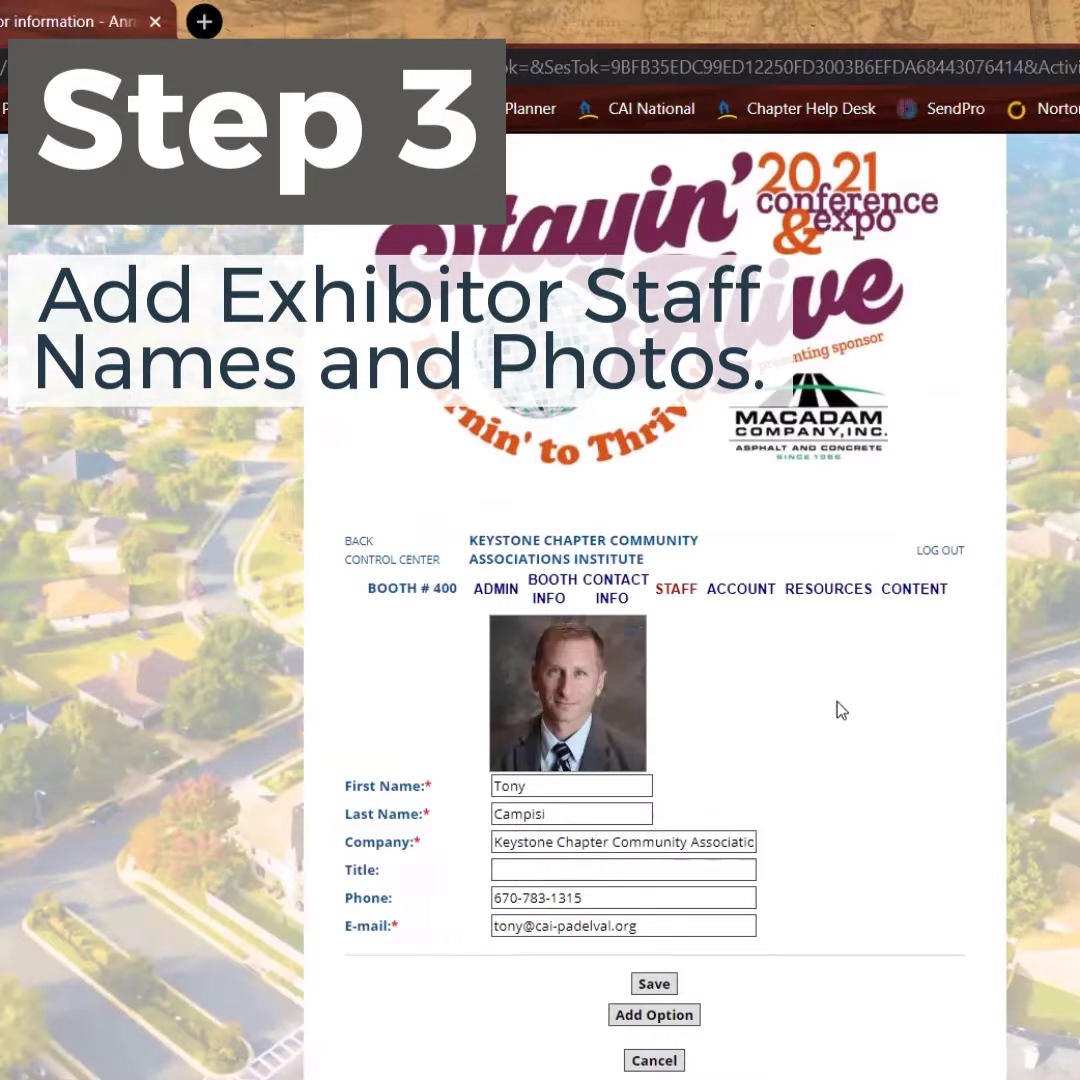
scroll(815, 844, "down", 1)
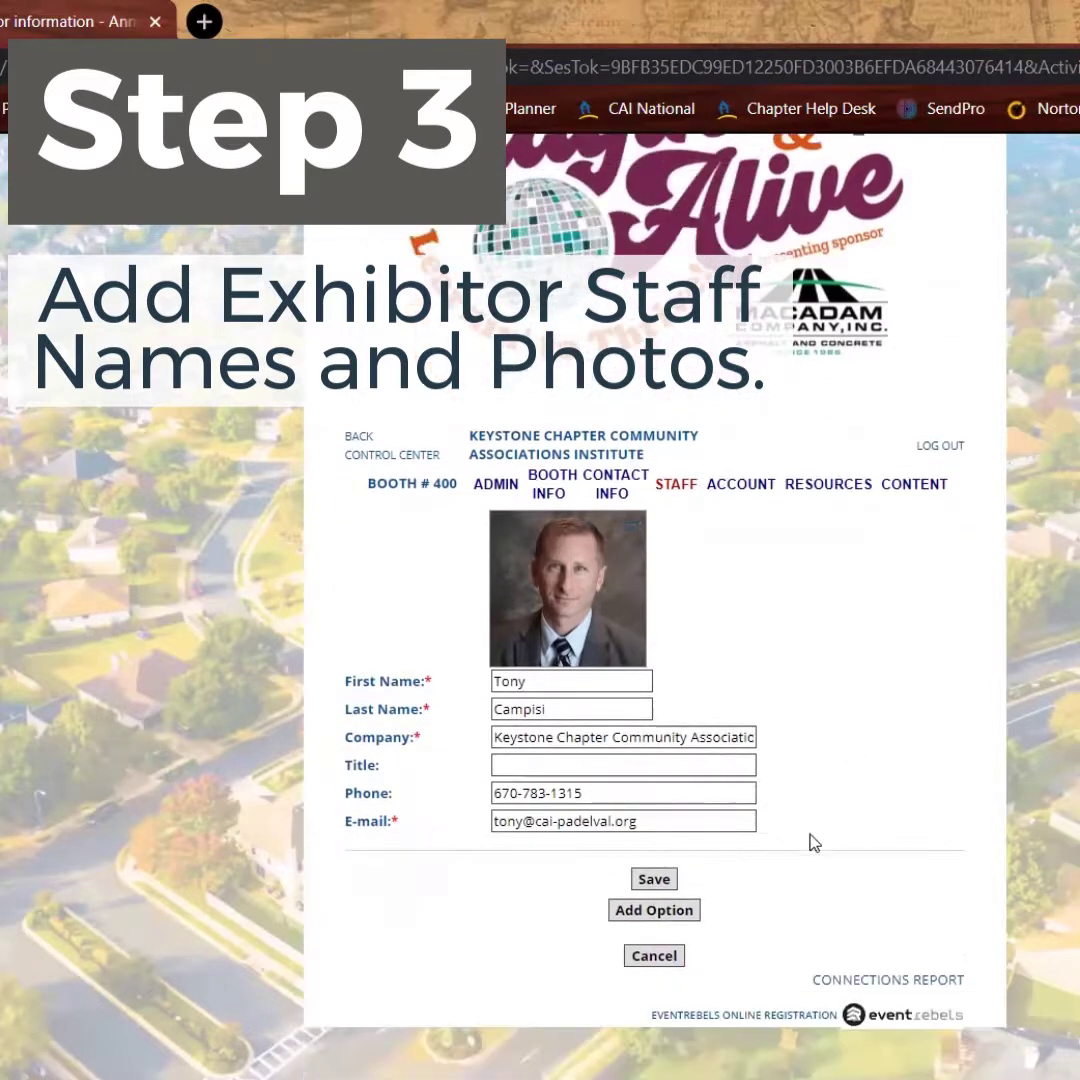
left_click(652, 880)
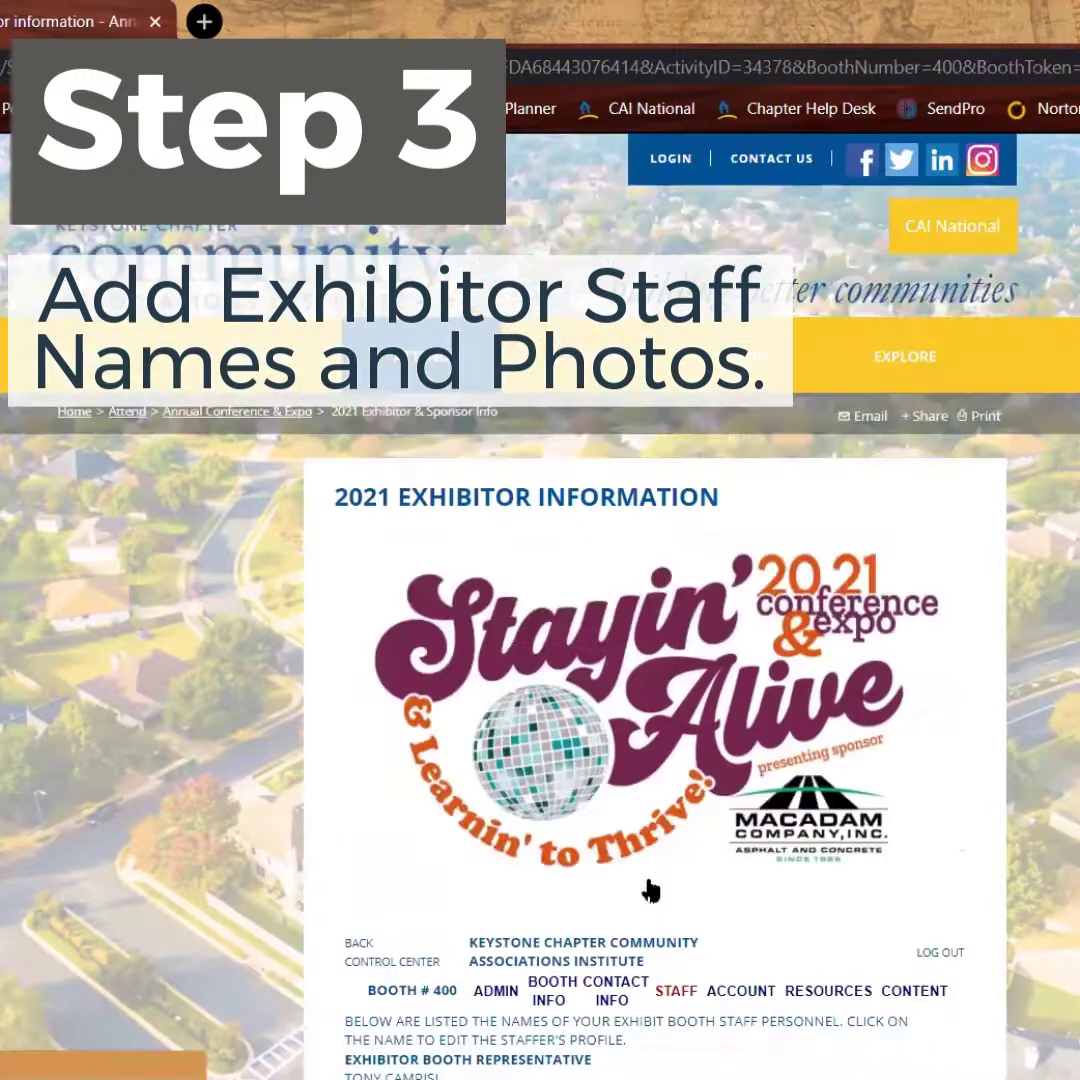
scroll(911, 884, "down", 2)
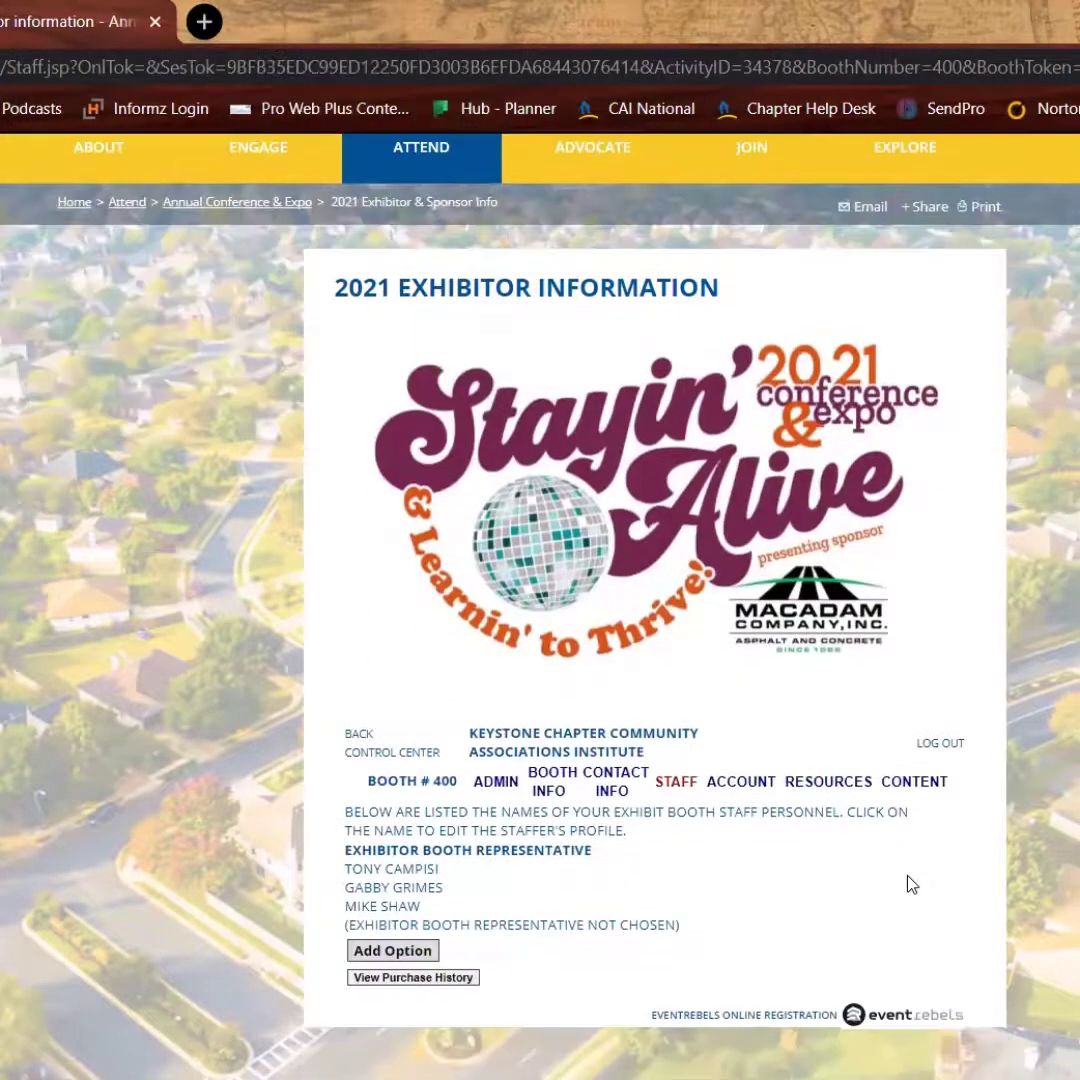
Open the booth CONTENT page and review the logo, welcome video, message, social links and brochure resource
left_click(916, 785)
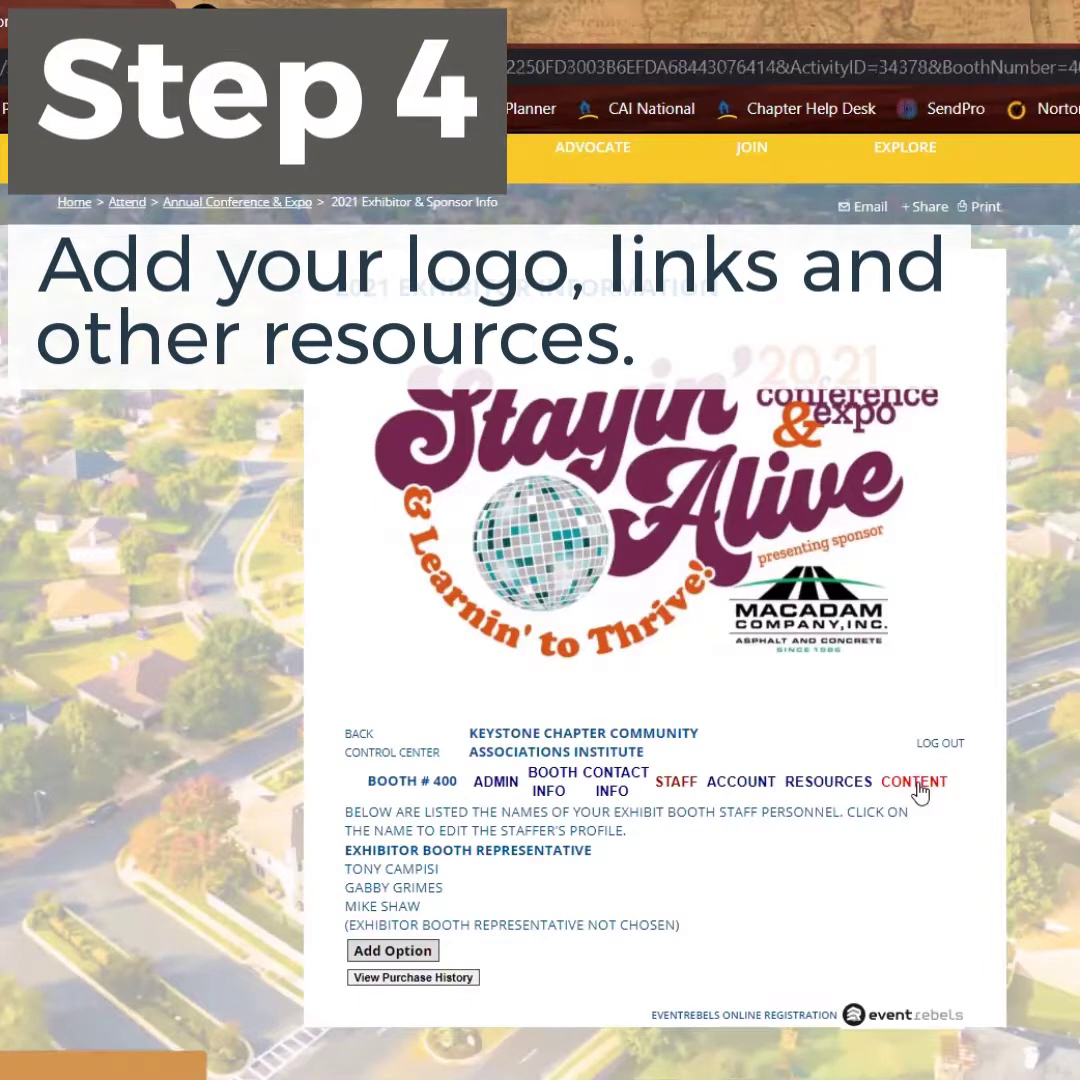
scroll(935, 790, "down", 7)
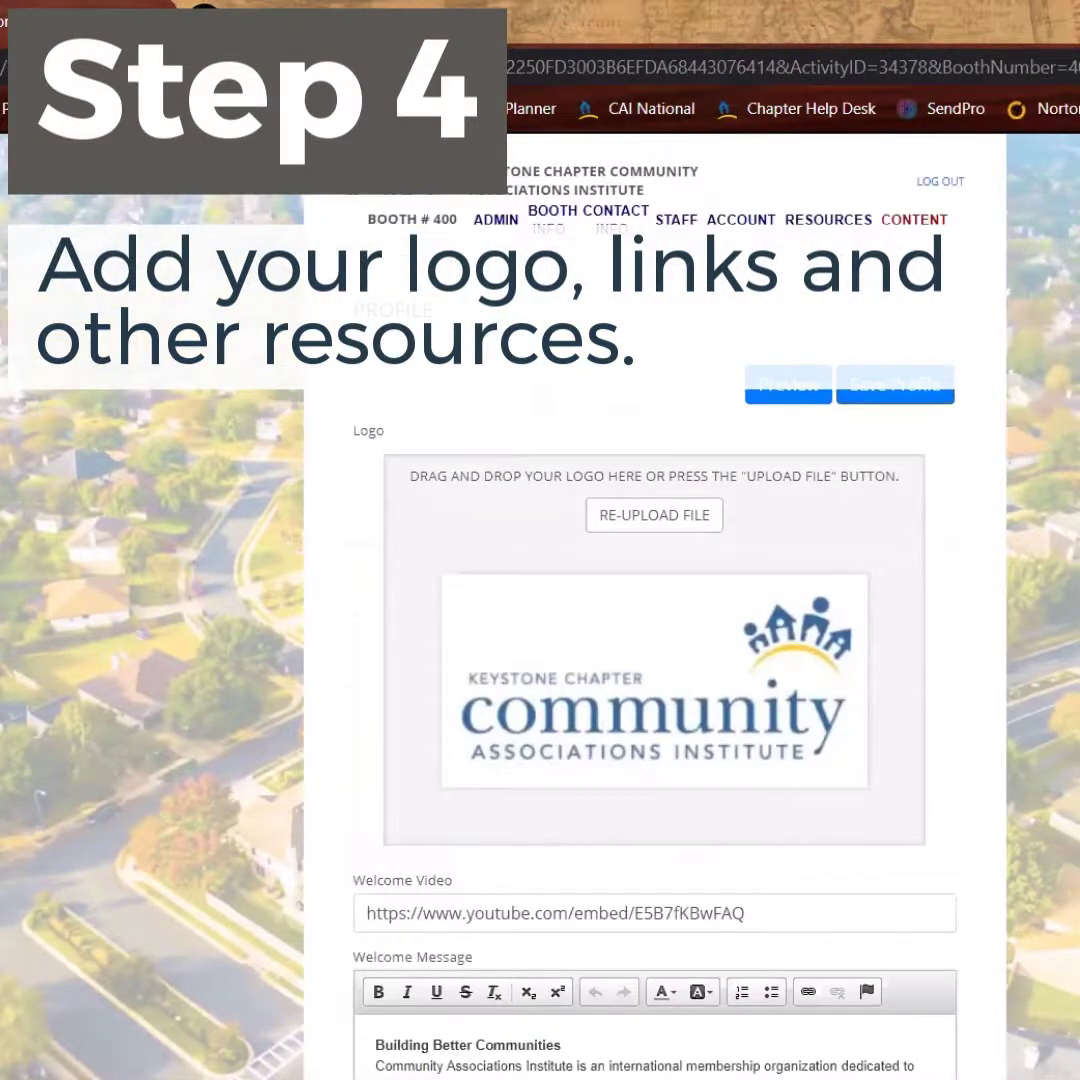
scroll(655, 700, "down", 1)
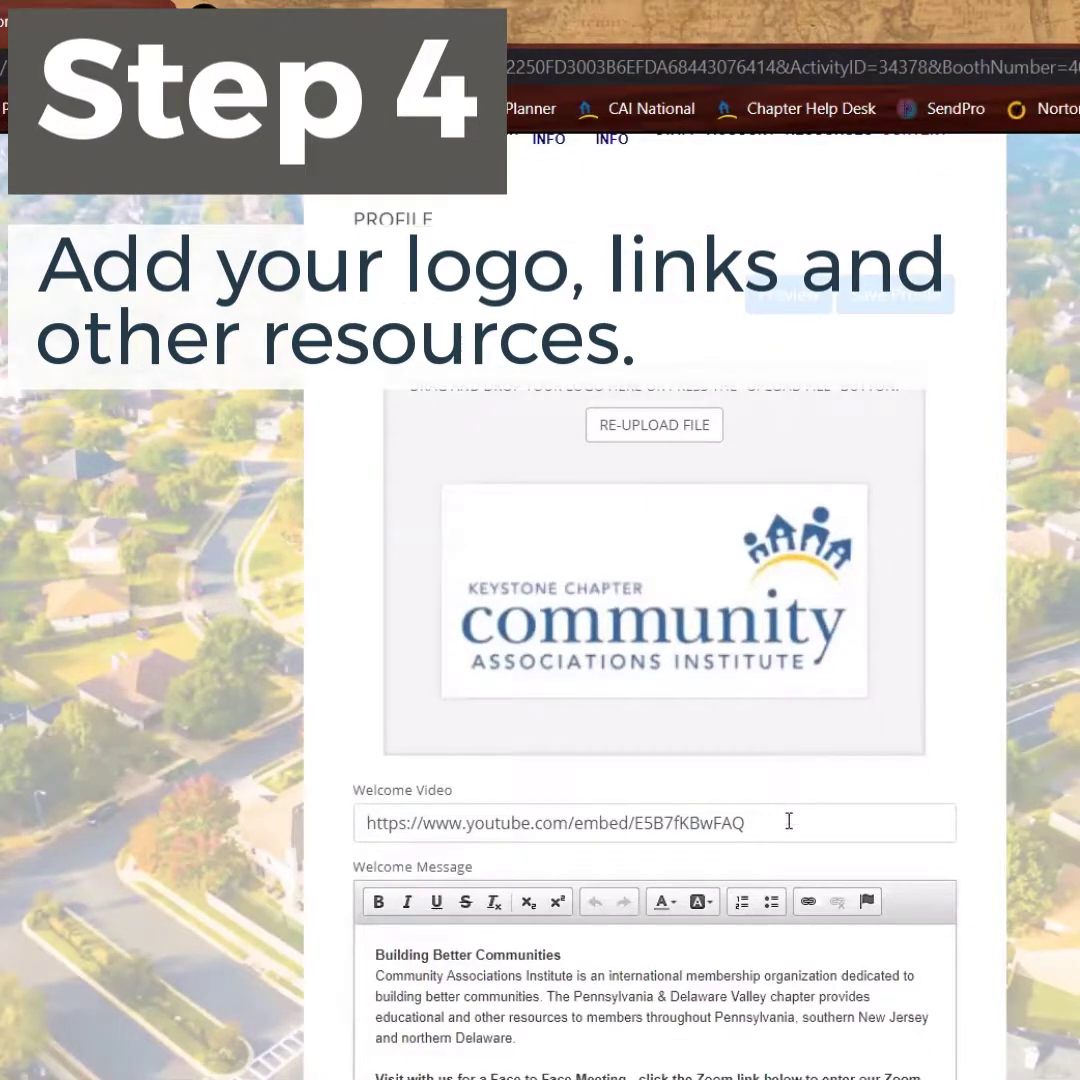
left_click(944, 822)
scroll(944, 822, "down", 3)
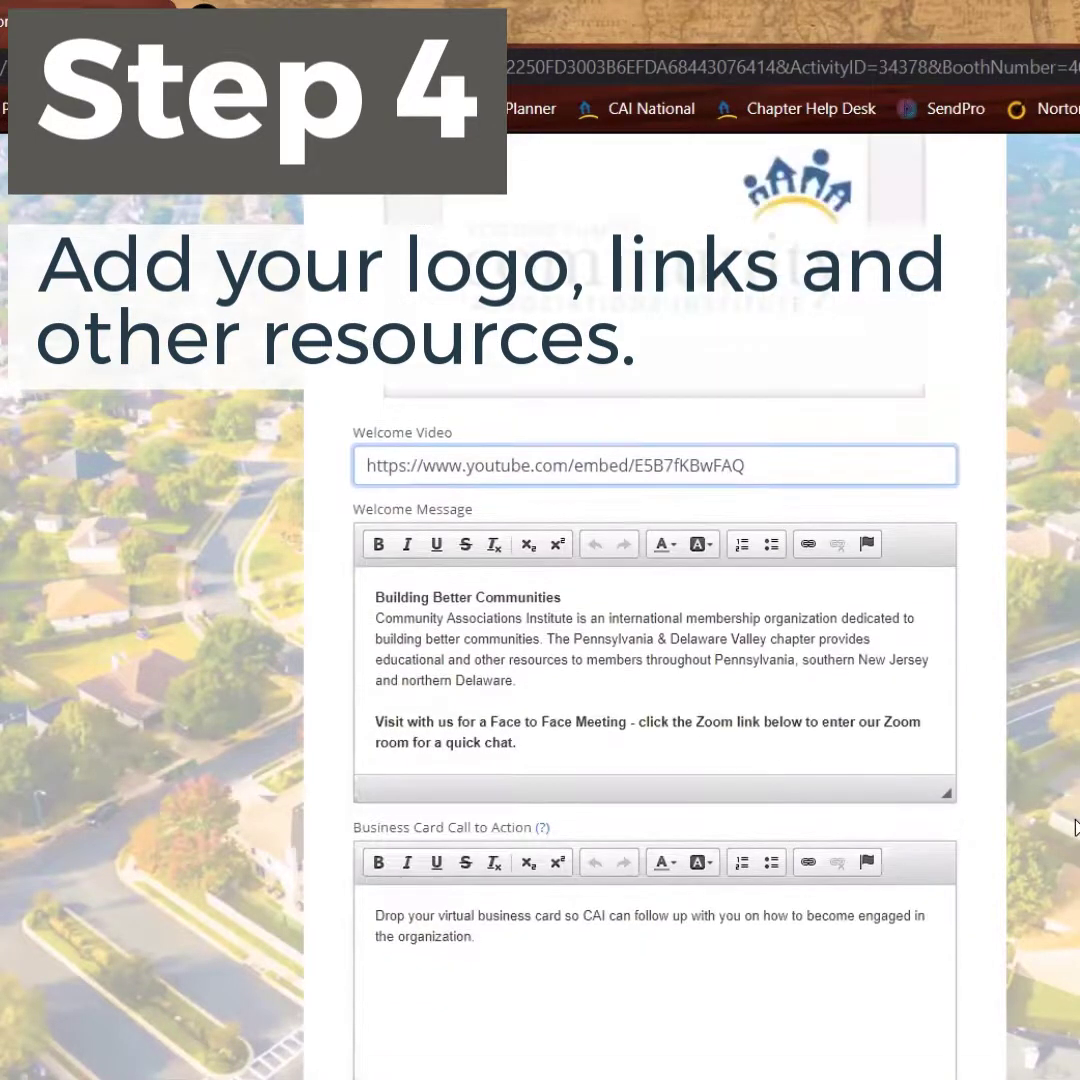
scroll(1075, 825, "down", 1)
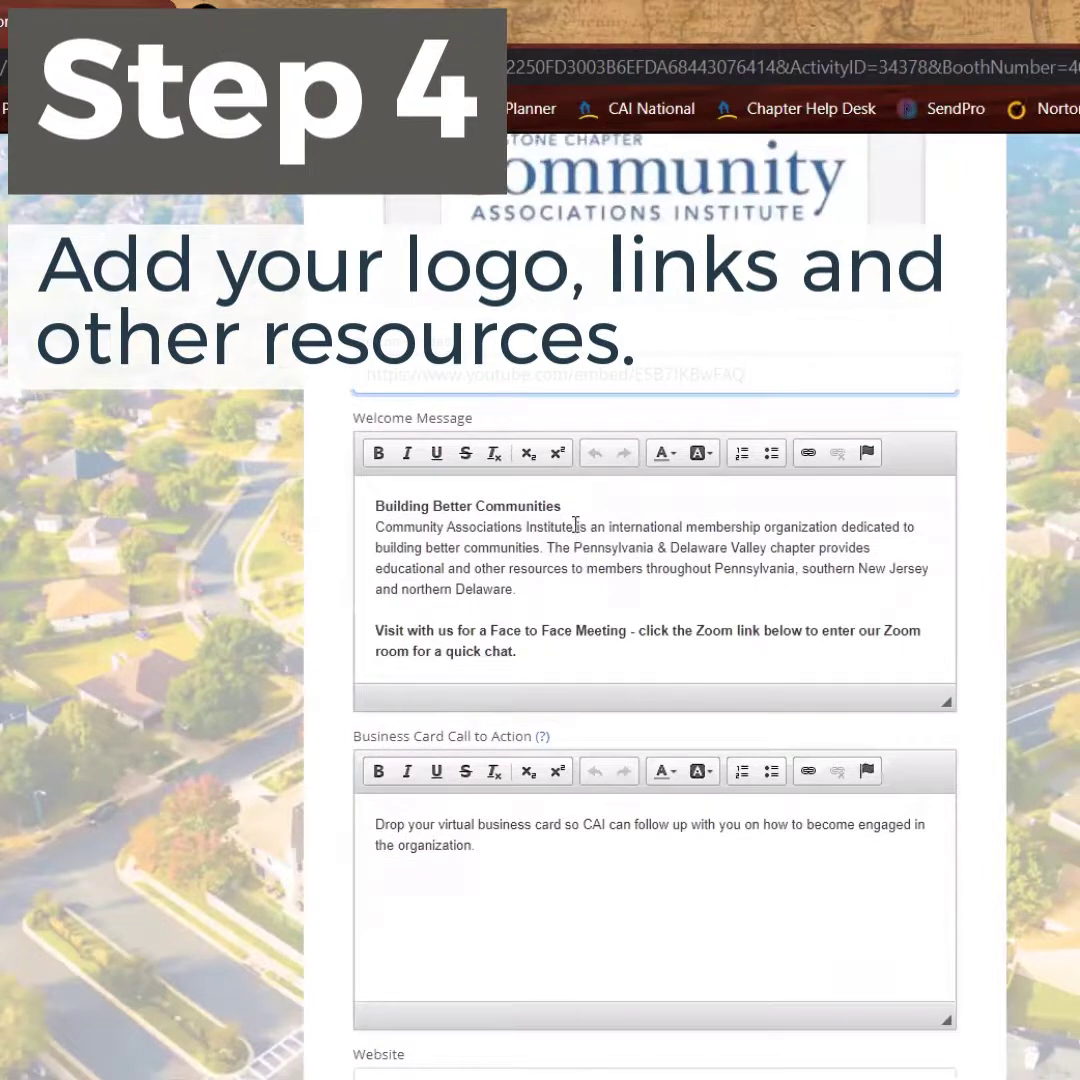
left_click_drag(577, 527, 617, 599)
scroll(617, 599, "down", 1)
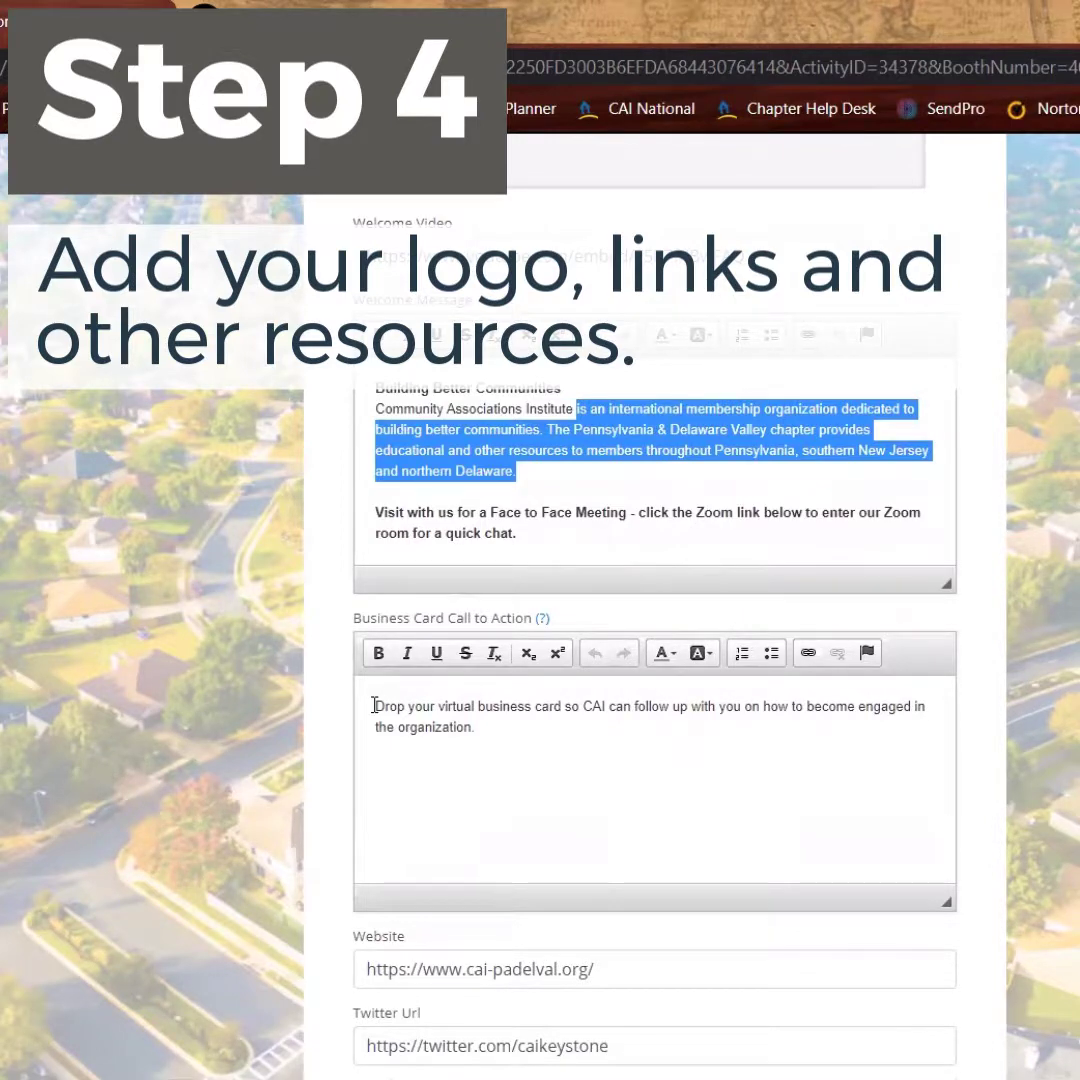
scroll(583, 511, "down", 5)
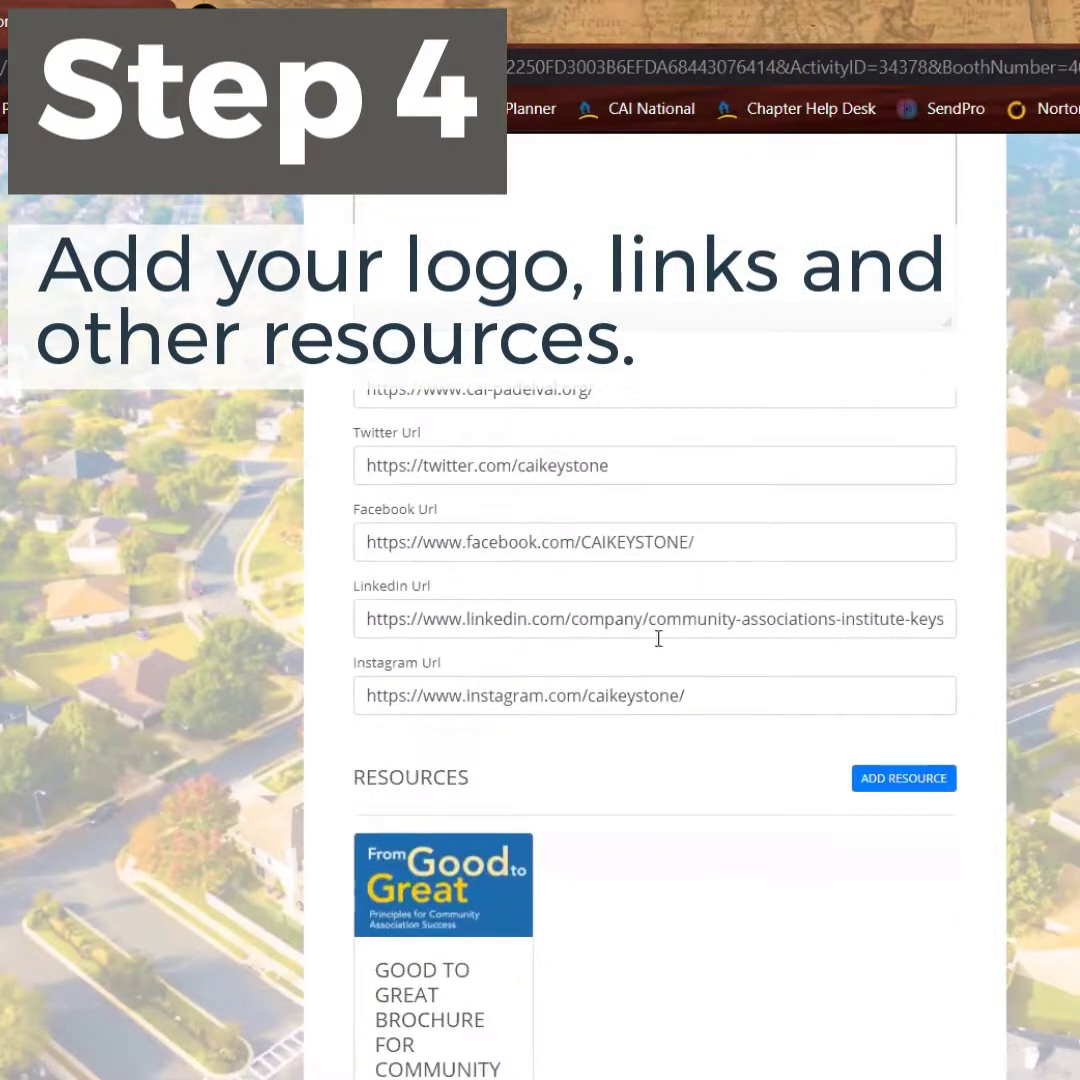
scroll(1053, 728, "up", 5)
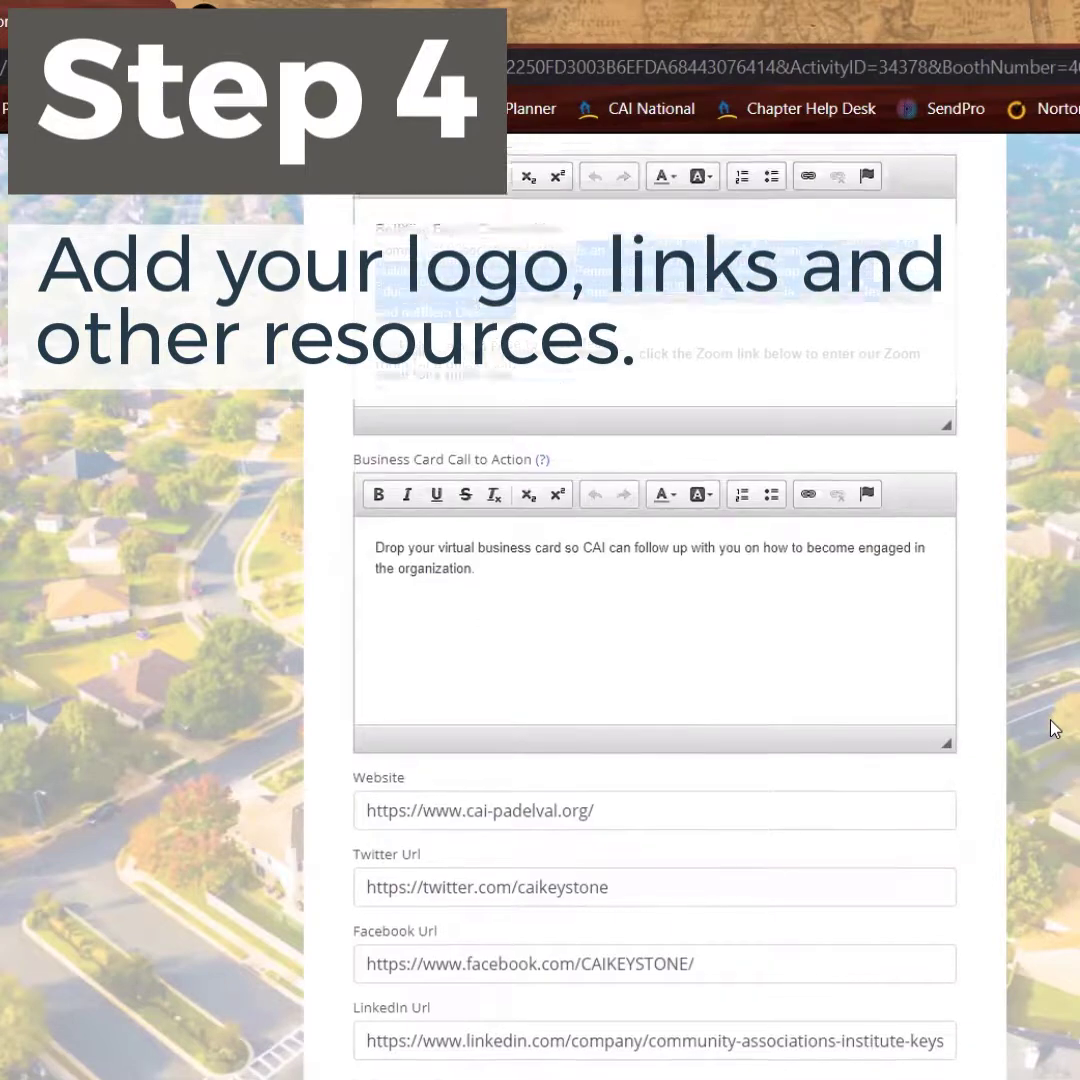
scroll(1053, 728, "up", 10)
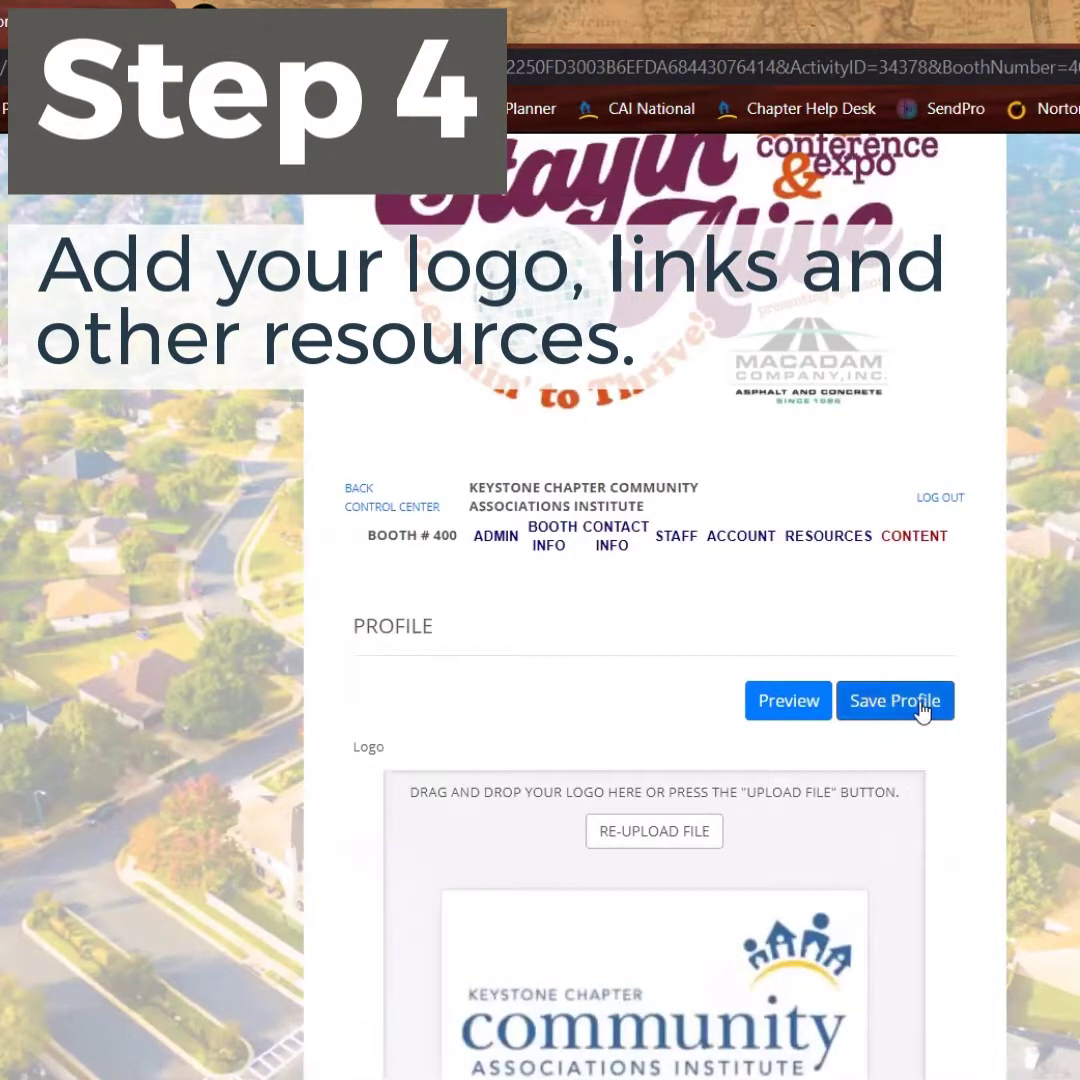
Save the booth profile content, then scroll down to Resources and start a new resource
left_click(918, 706)
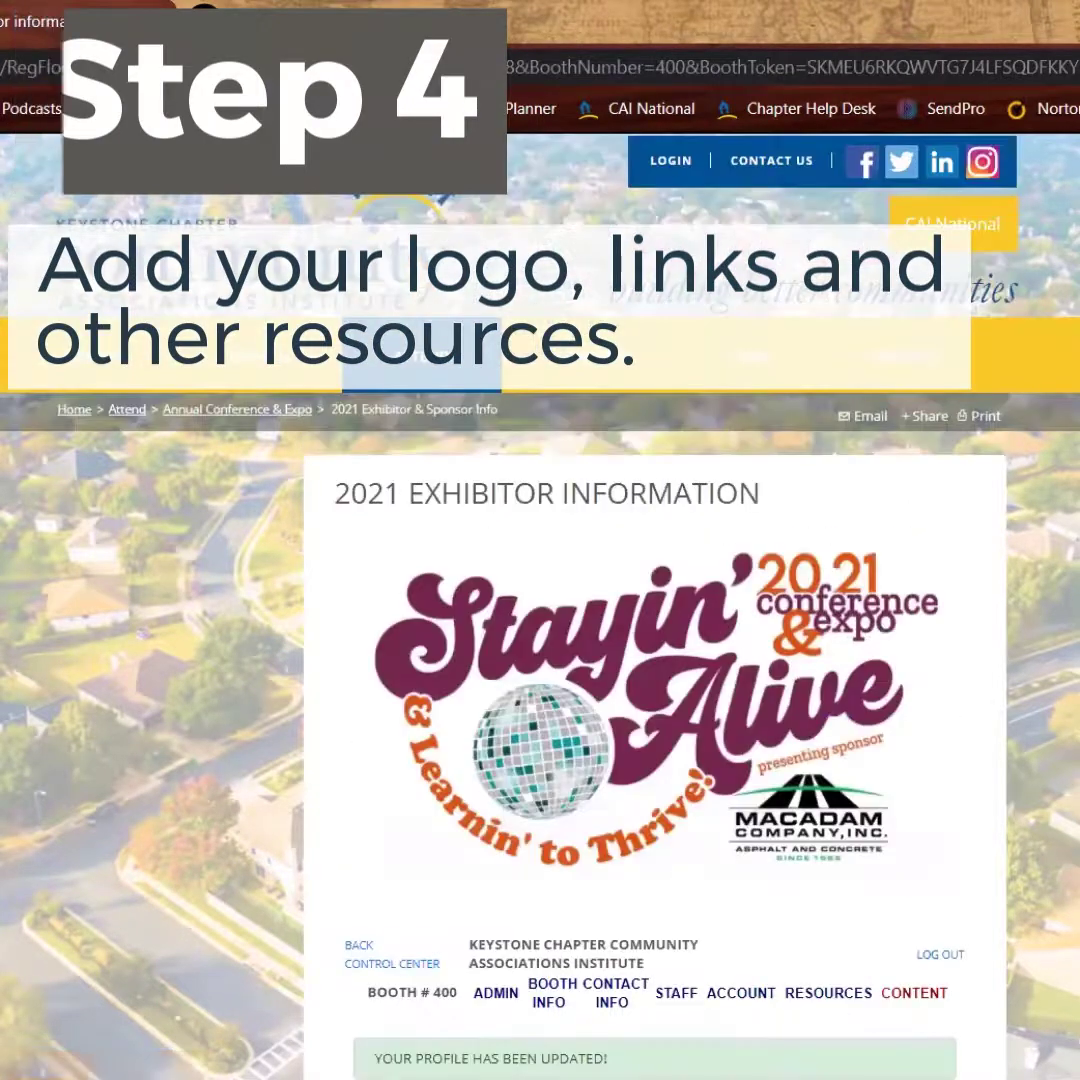
scroll(1046, 687, "down", 2)
scroll(1046, 687, "up", 2)
scroll(1046, 687, "down", 2)
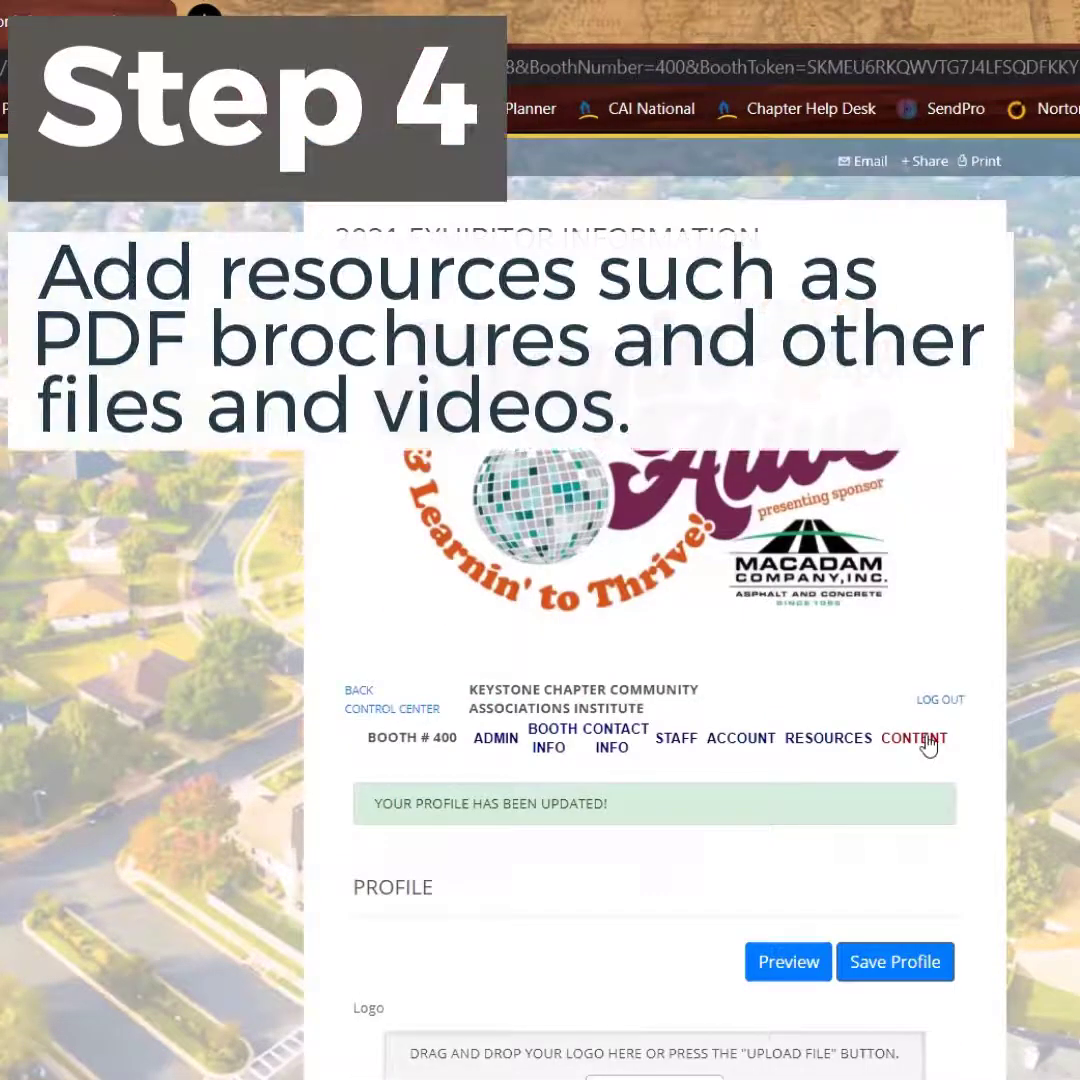
scroll(929, 740, "down", 10)
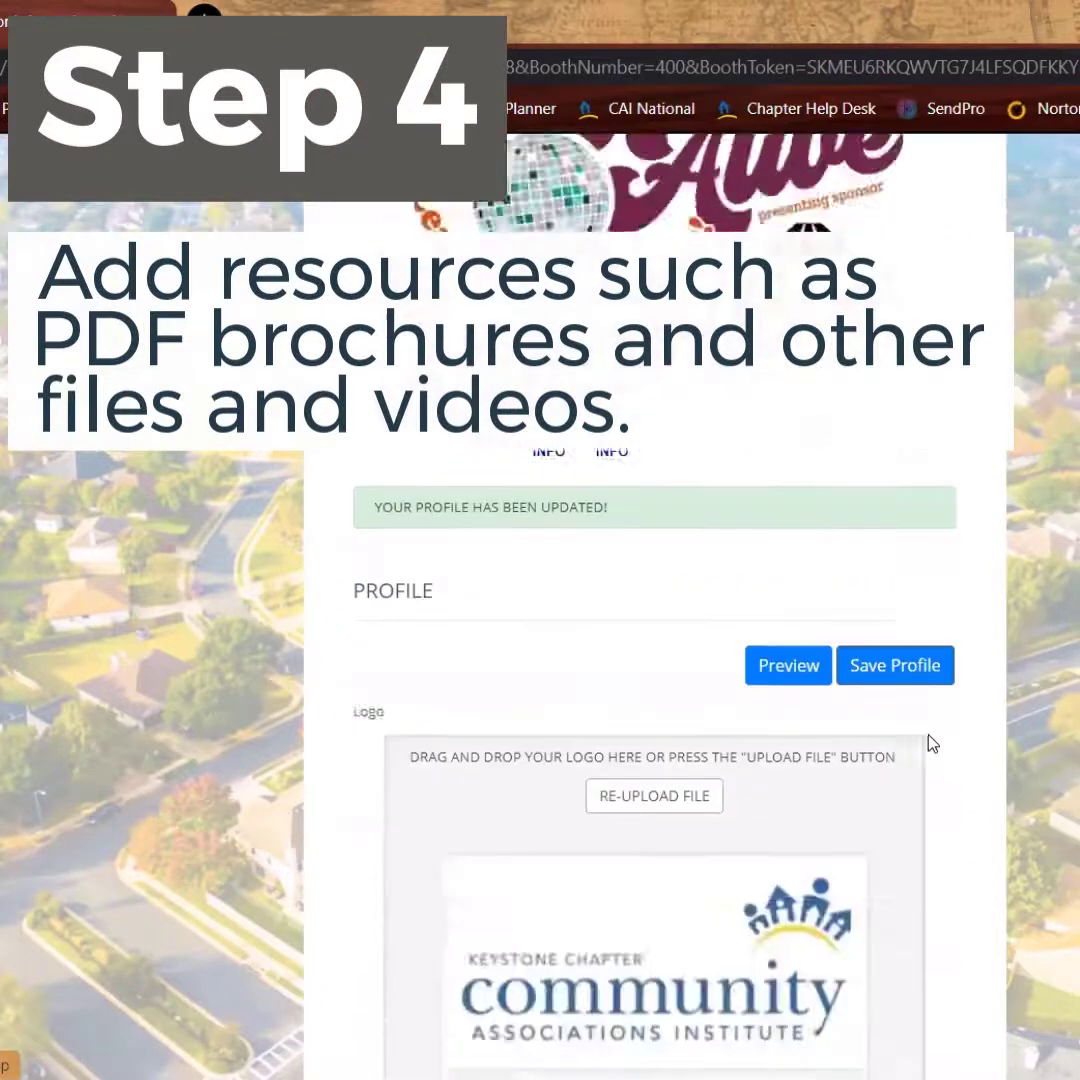
scroll(929, 734, "down", 8)
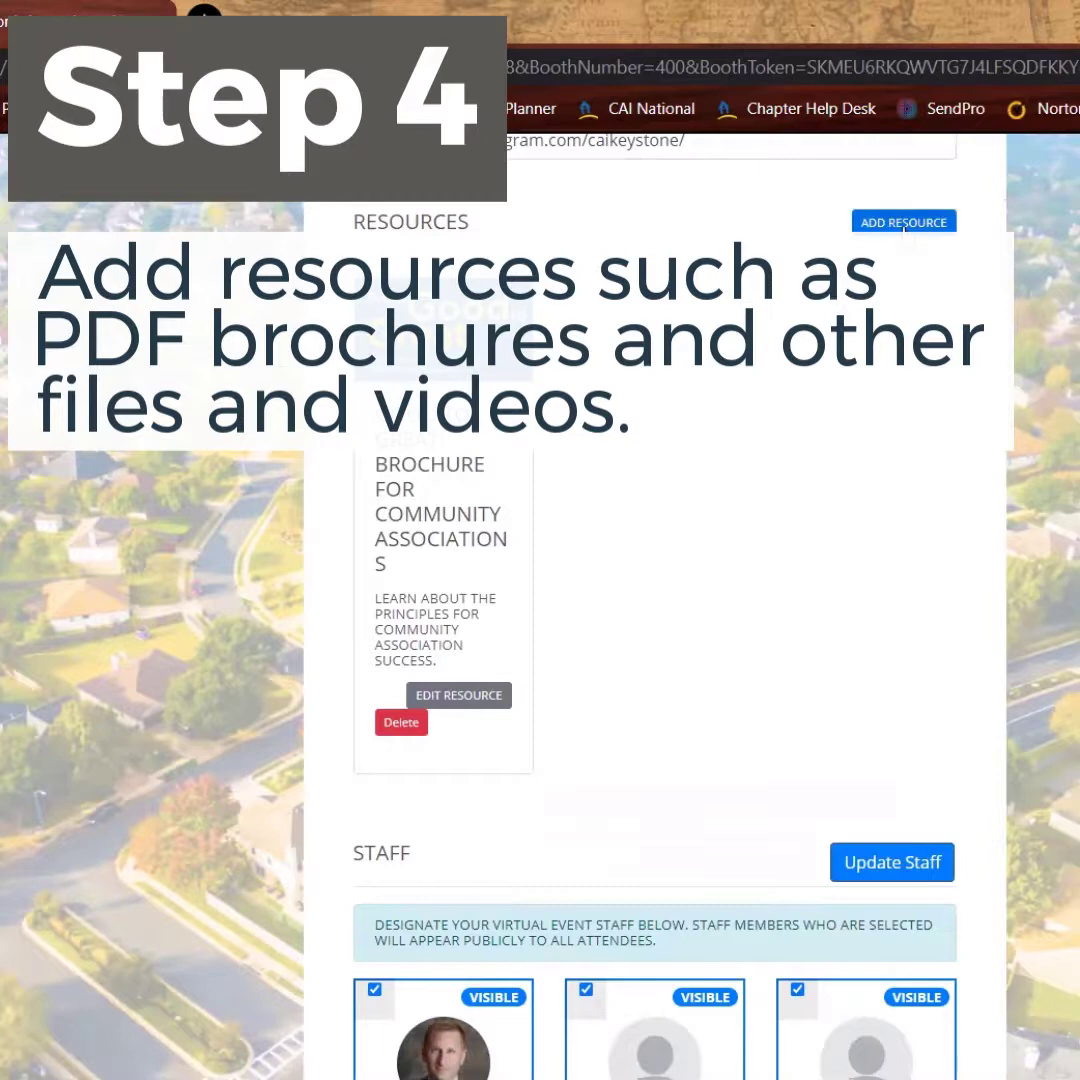
left_click(904, 224)
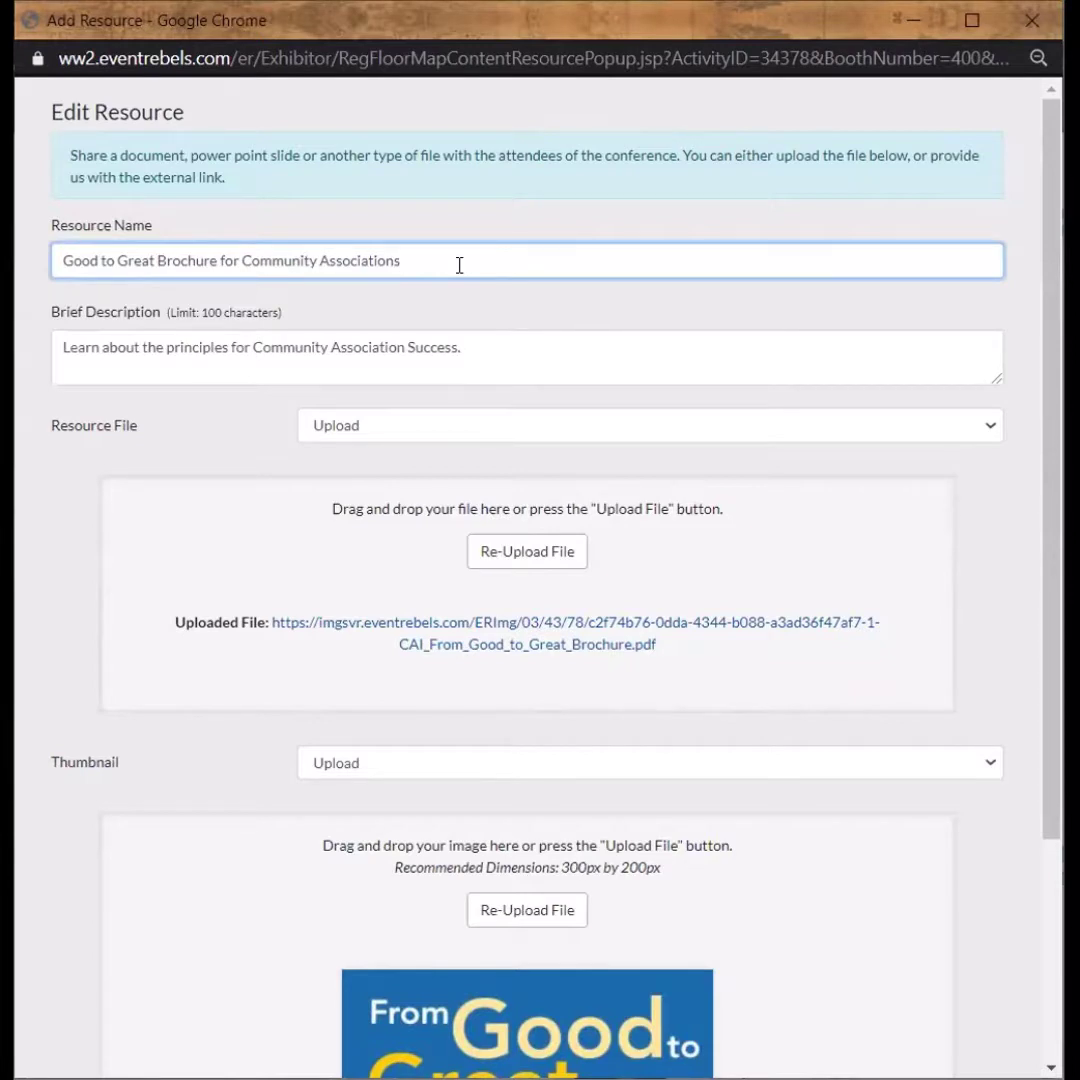
Keep the brochure's description, with Resource File and Thumbnail both set to Upload
left_click_drag(482, 343, 44, 343)
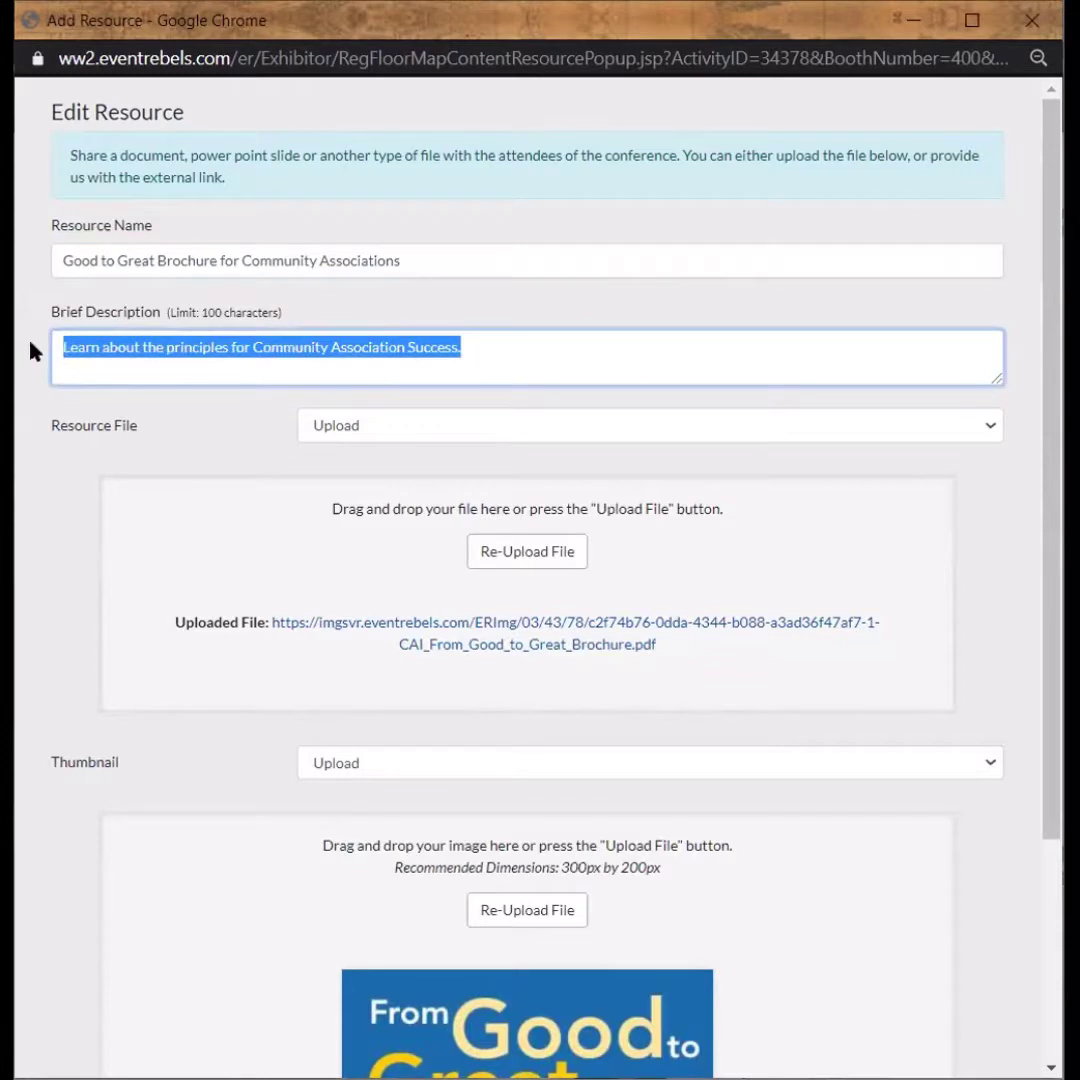
left_click(157, 427)
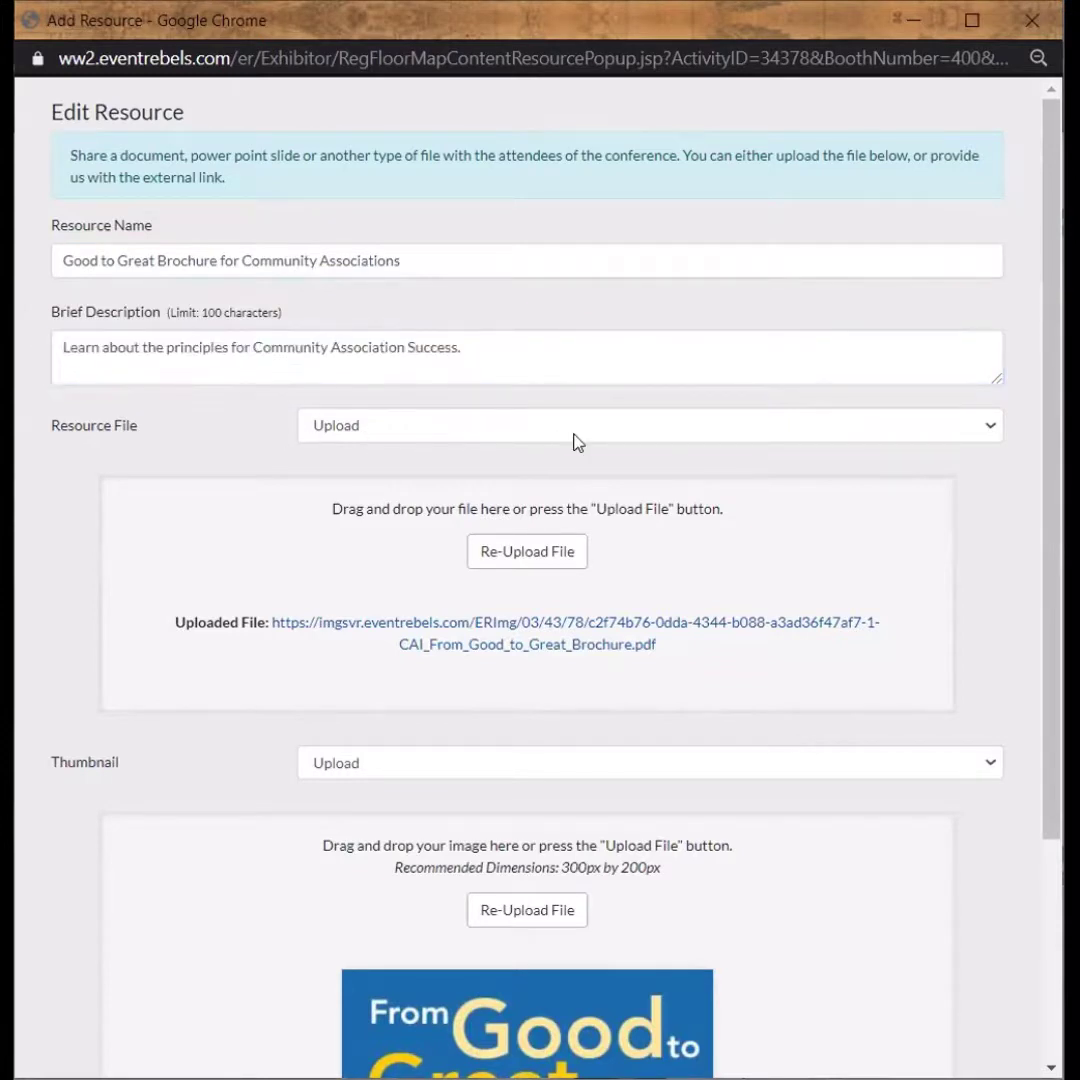
left_click(577, 437)
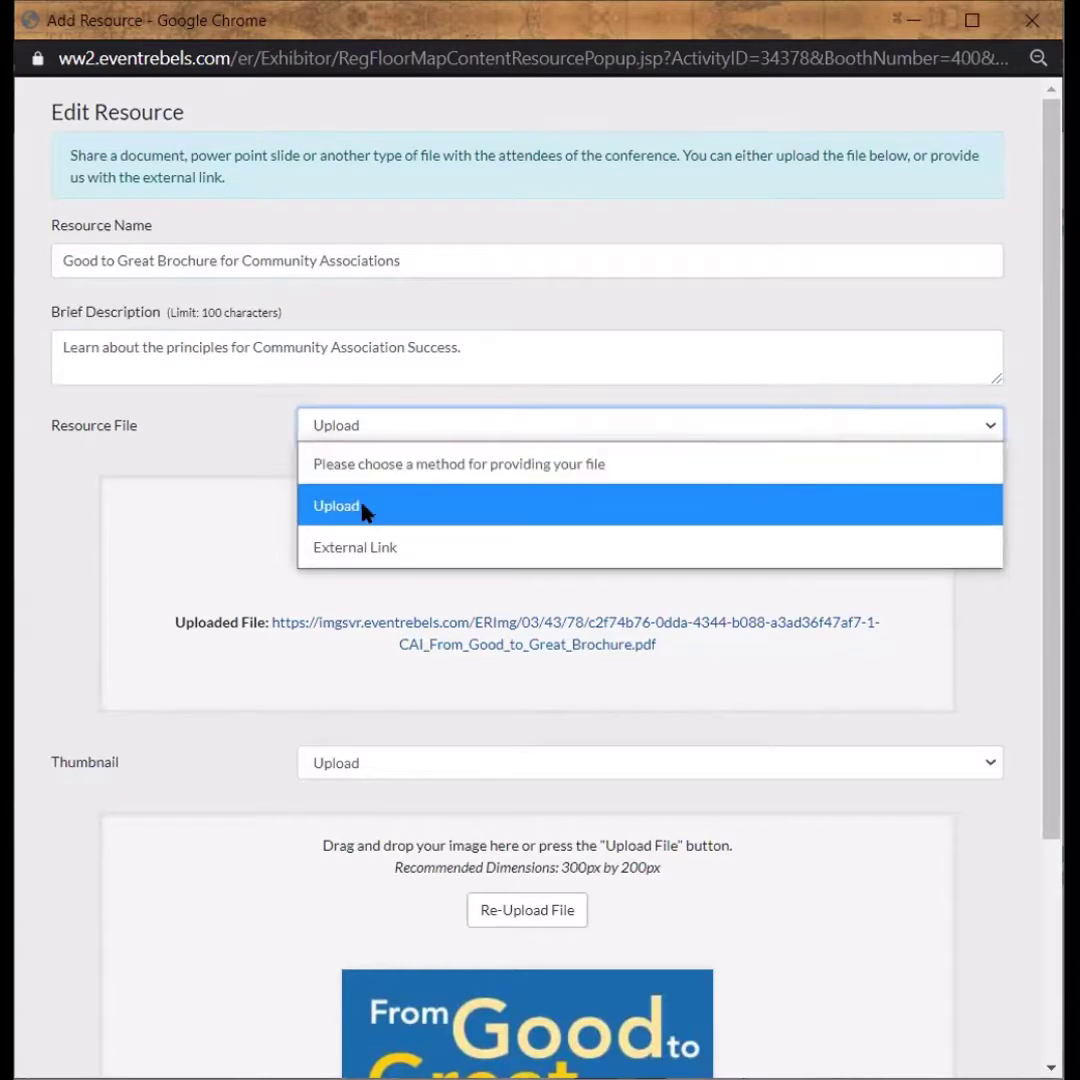
left_click(300, 505)
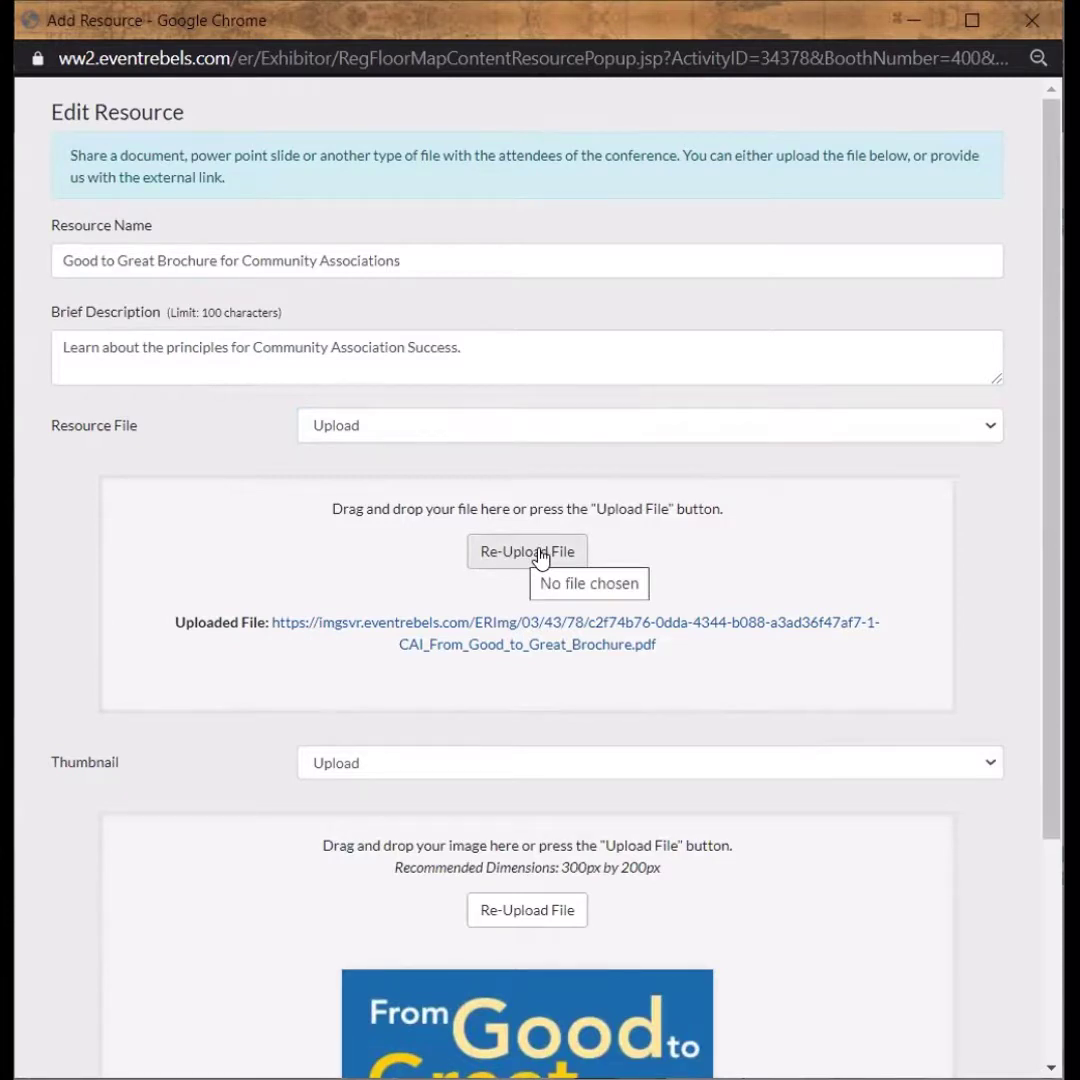
scroll(540, 557, "down", 3)
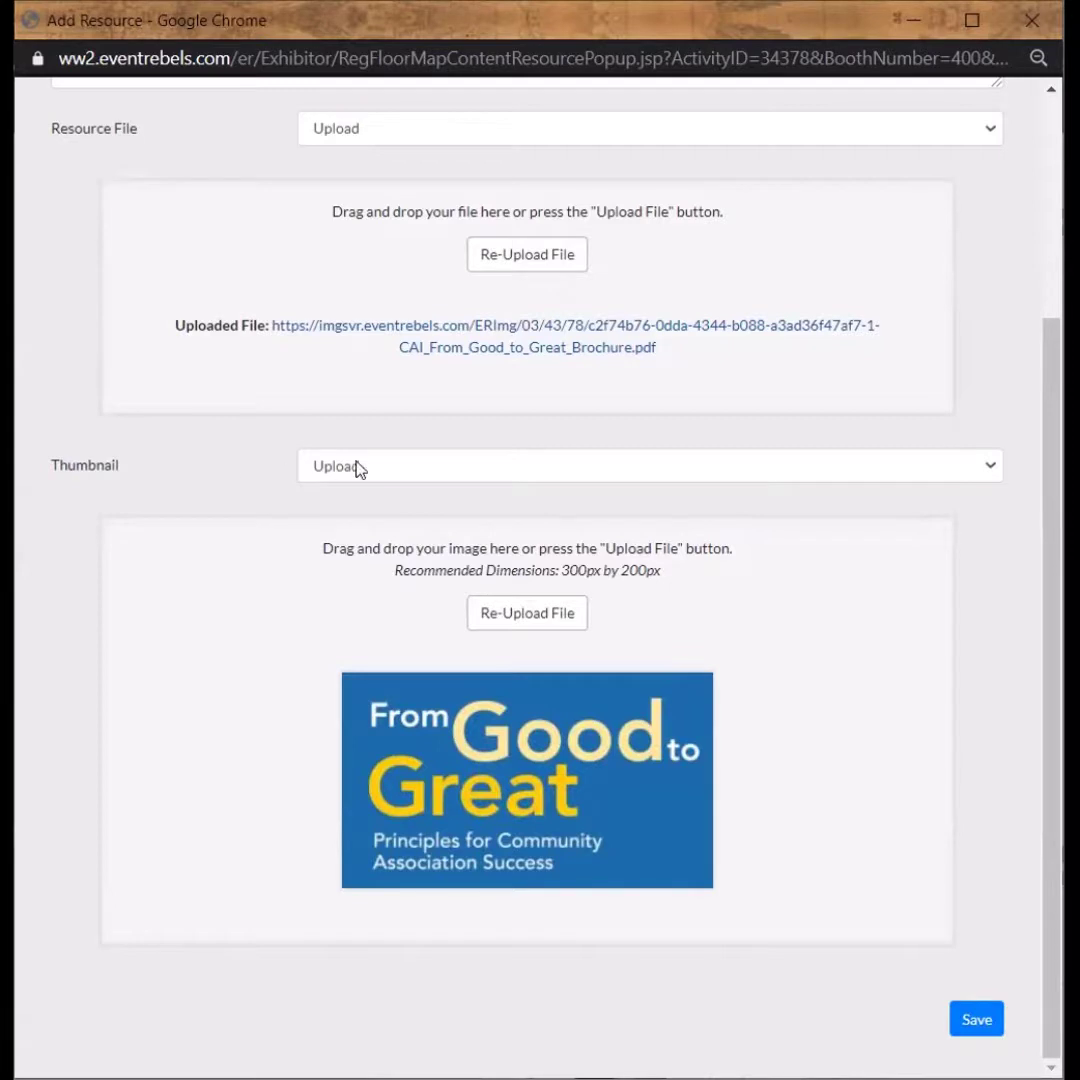
left_click(436, 473)
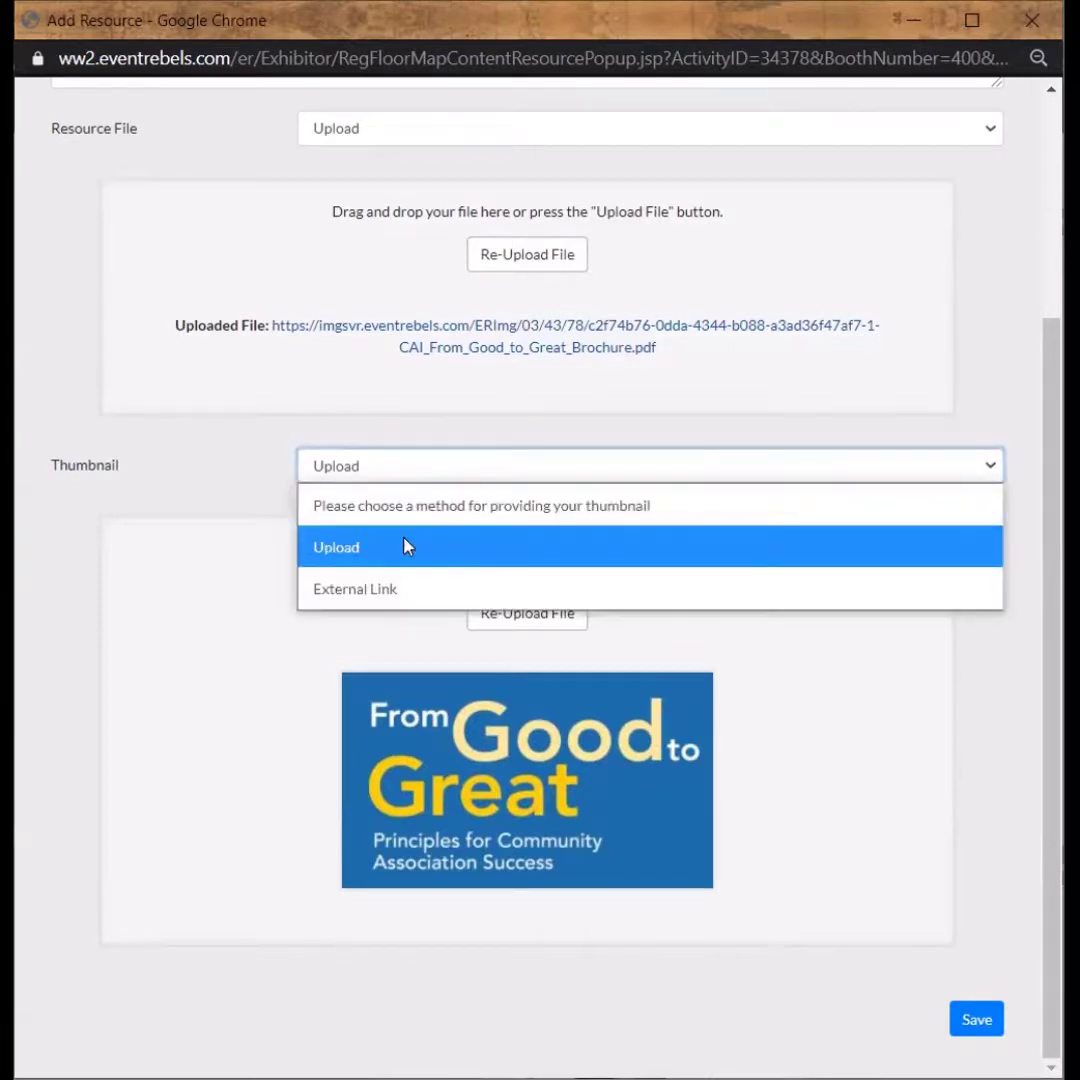
left_click(407, 547)
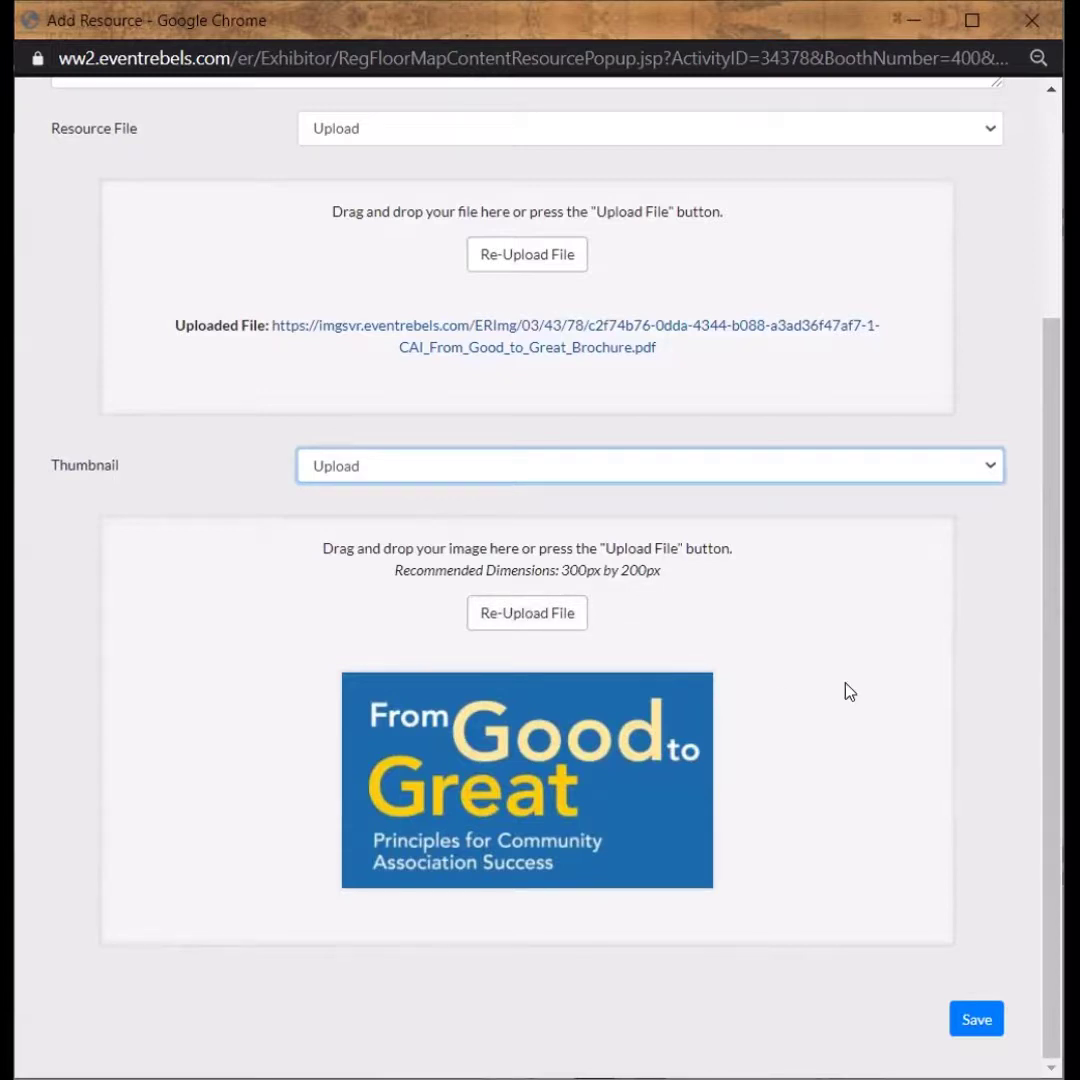
Save the brochure resource and review the Meet with Us resource's name and description
left_click(976, 1020)
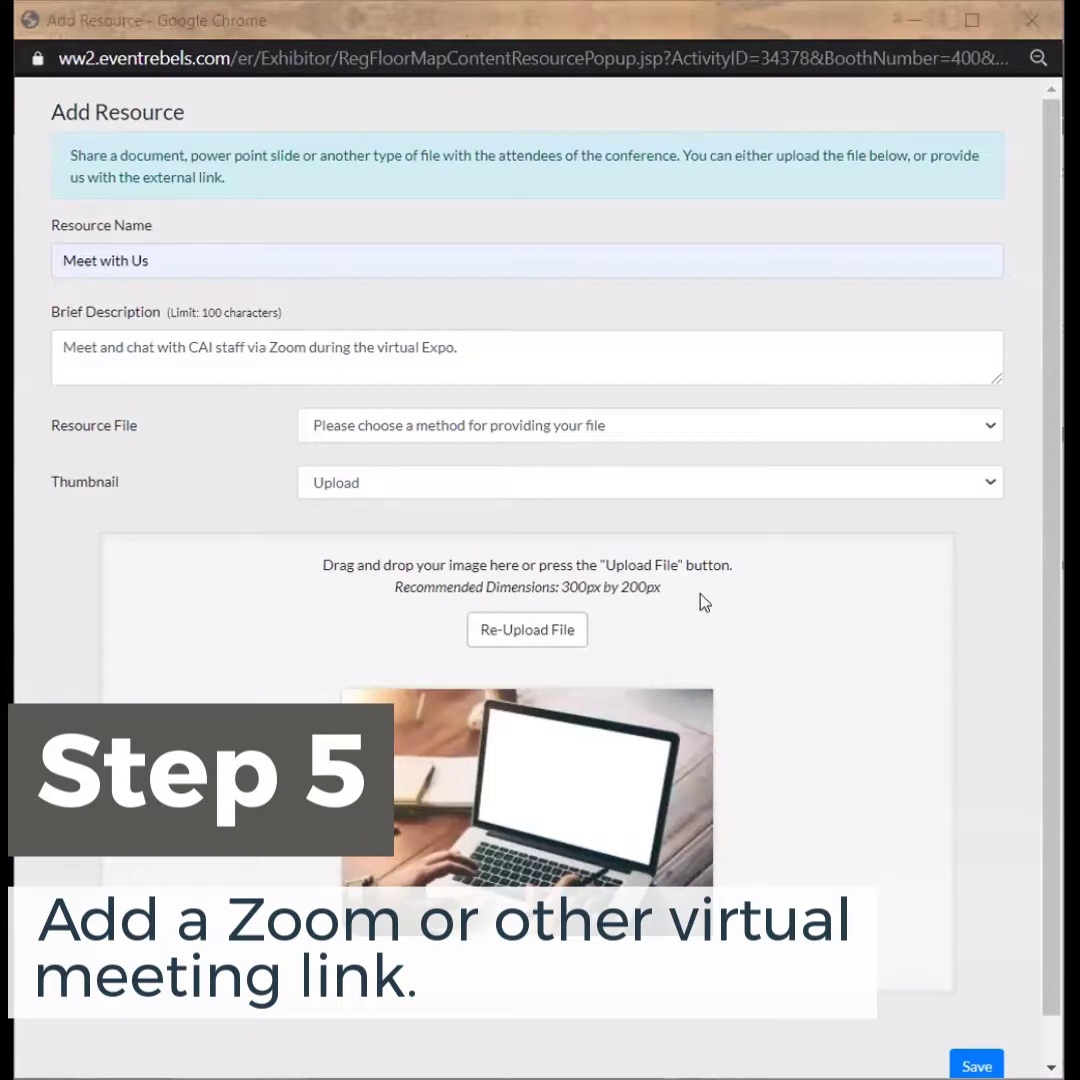
left_click(211, 262)
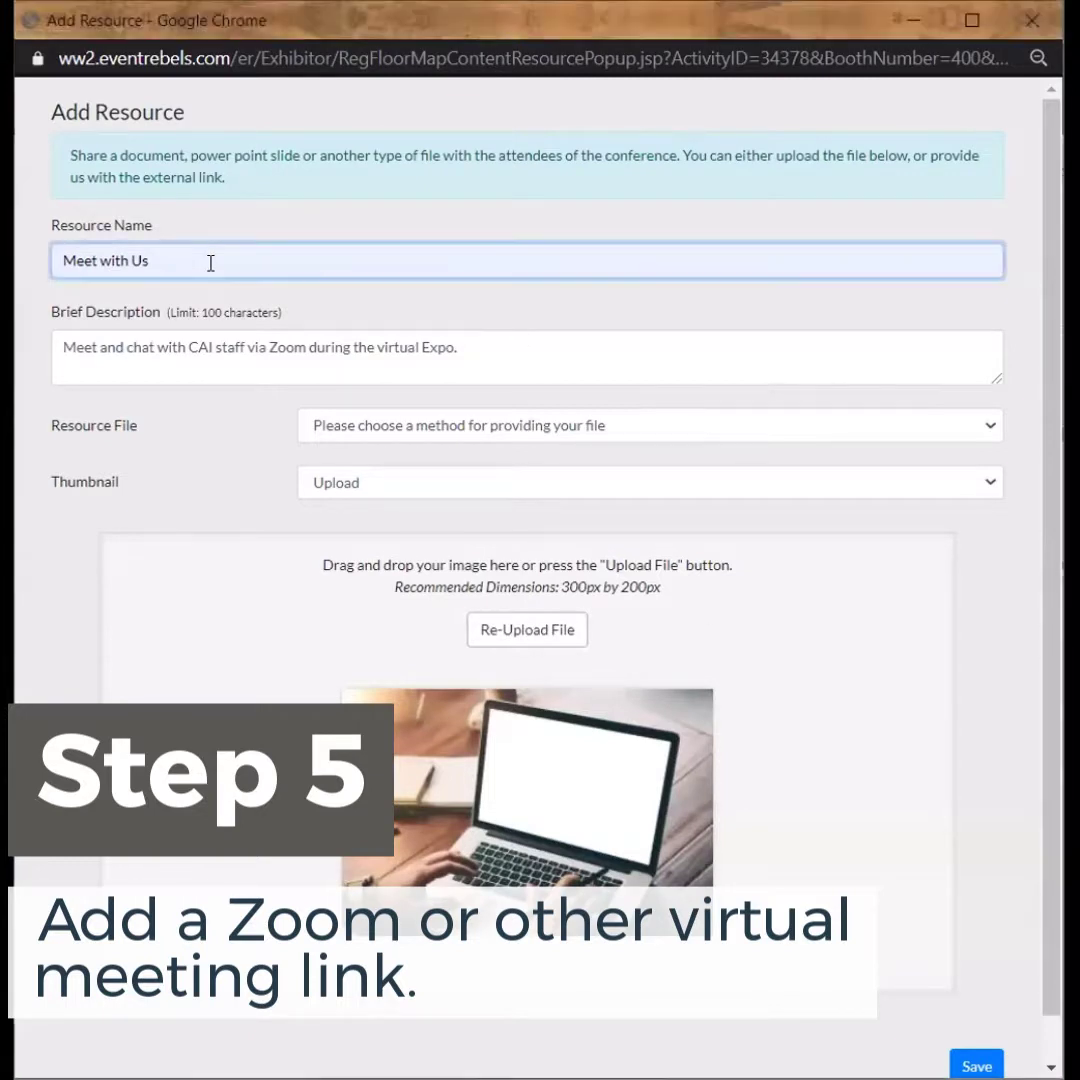
left_click(505, 346)
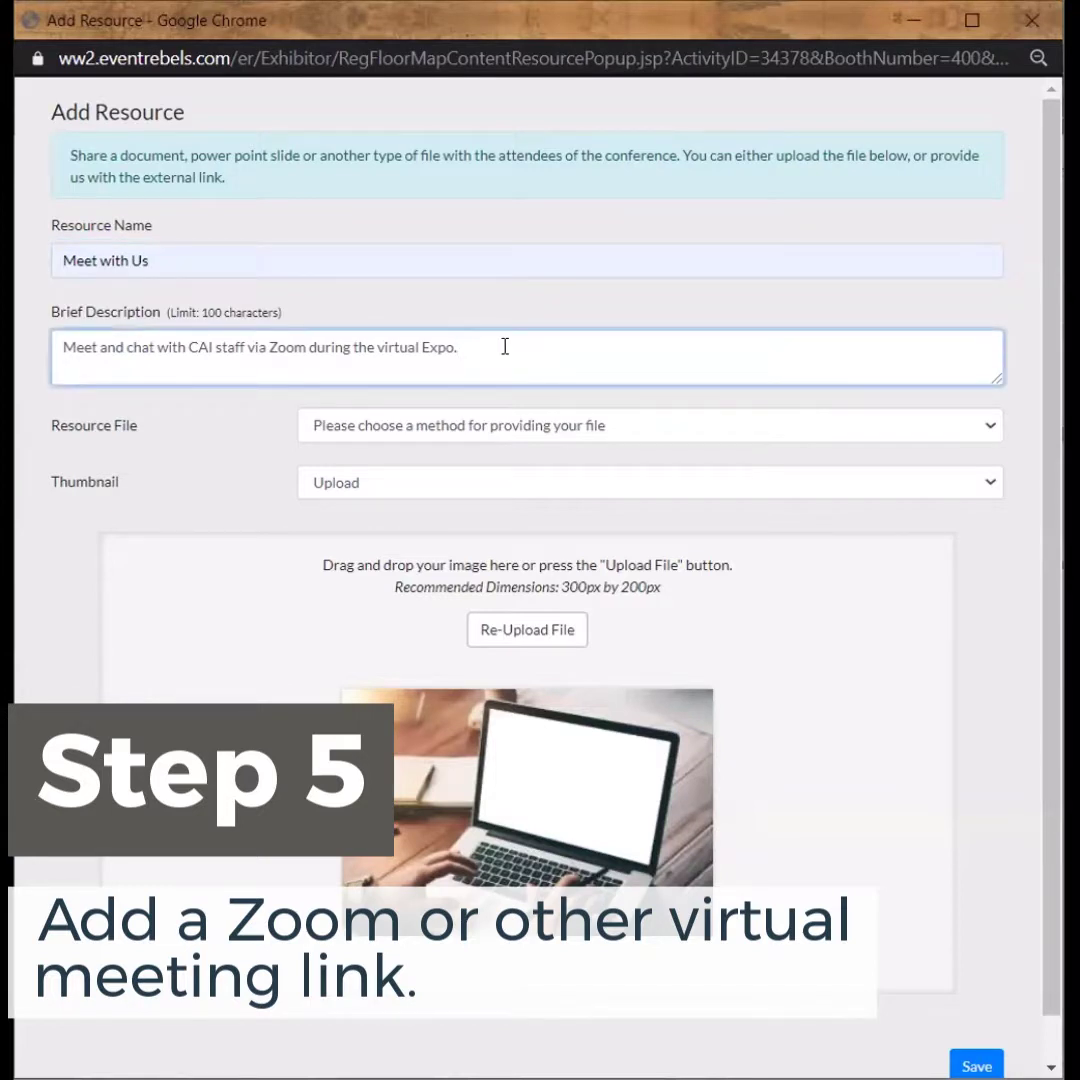
left_click(595, 428)
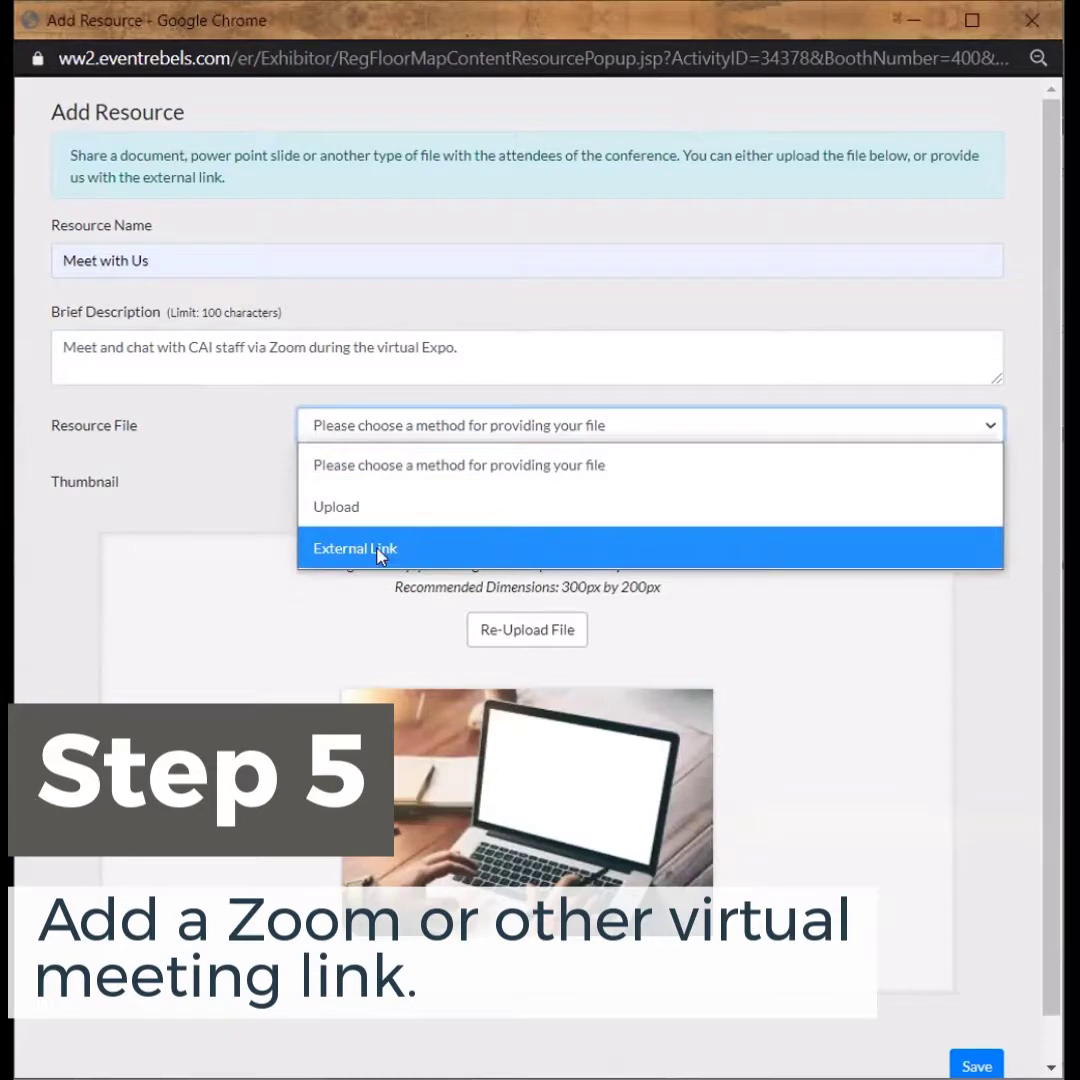
left_click(379, 552)
left_click(429, 482)
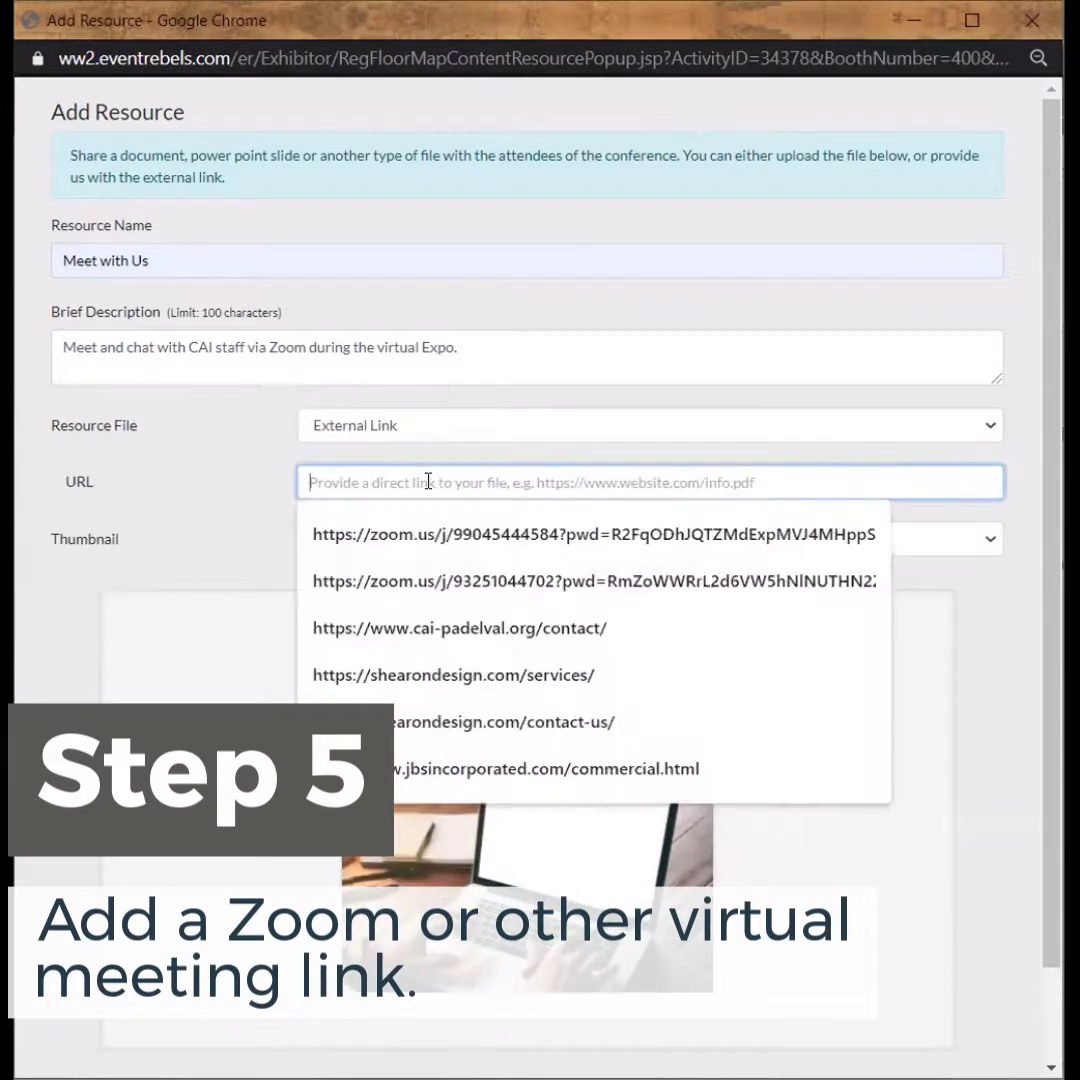
type("www.")
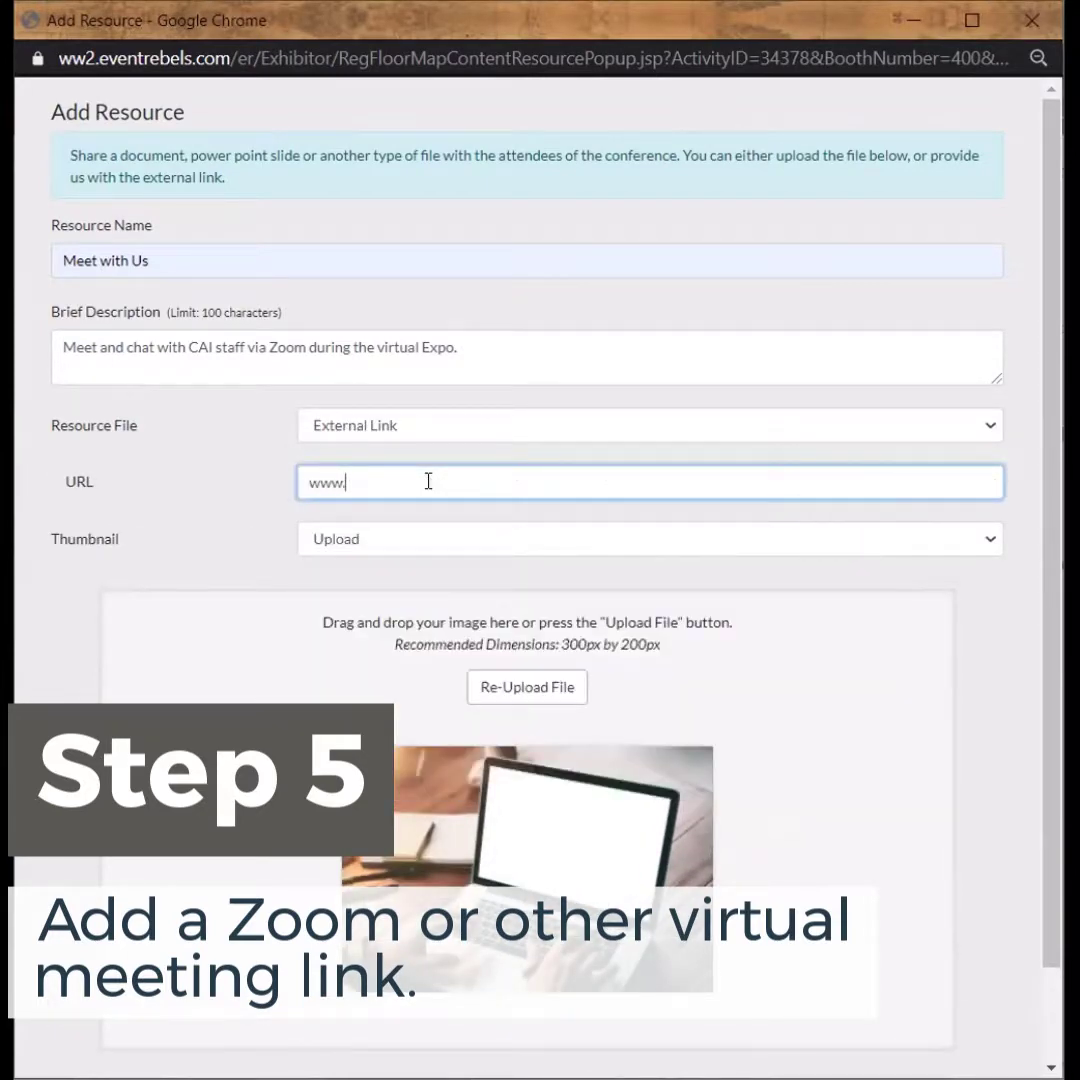
type("zoom.com.")
scroll(547, 888, "down", 2)
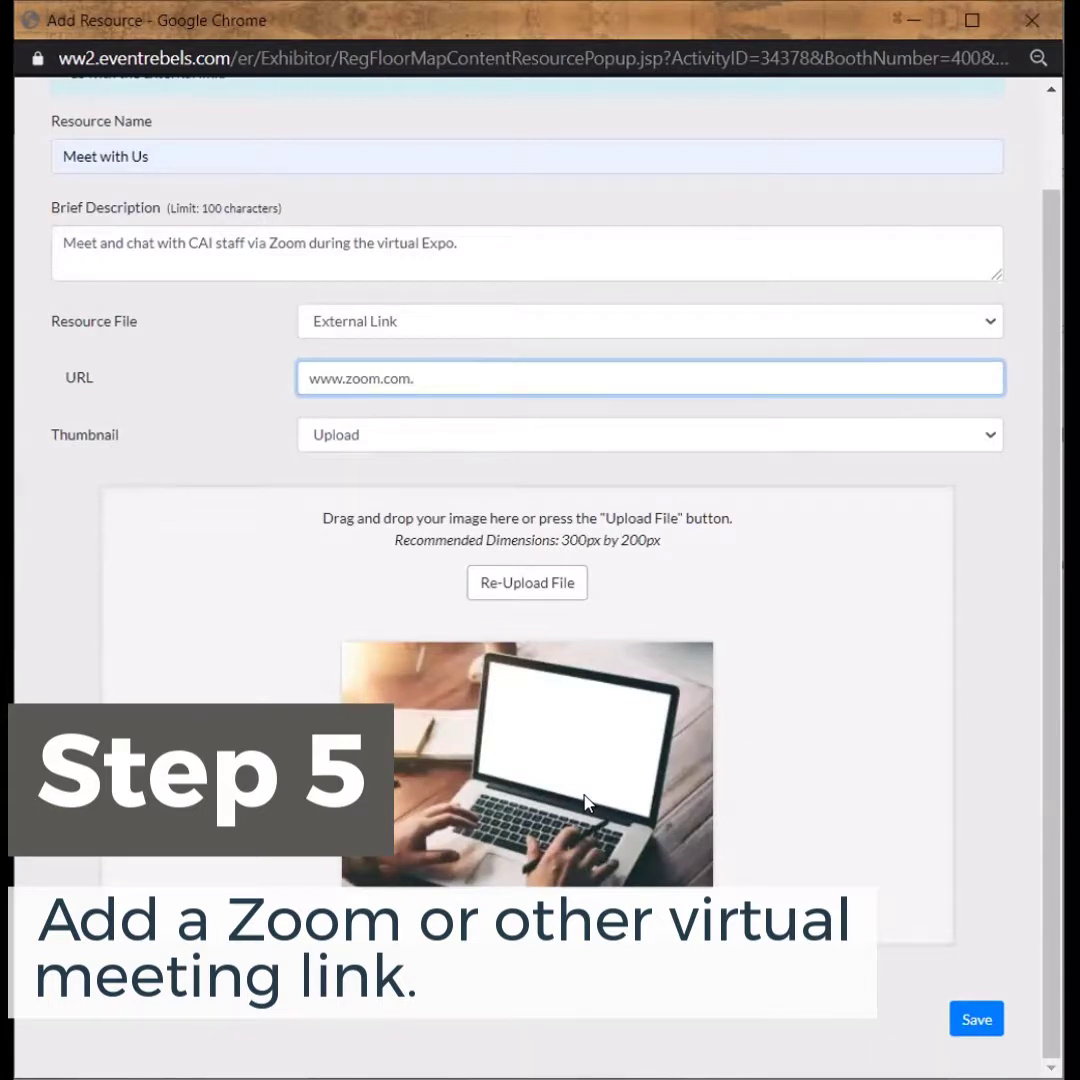
left_click(975, 1019)
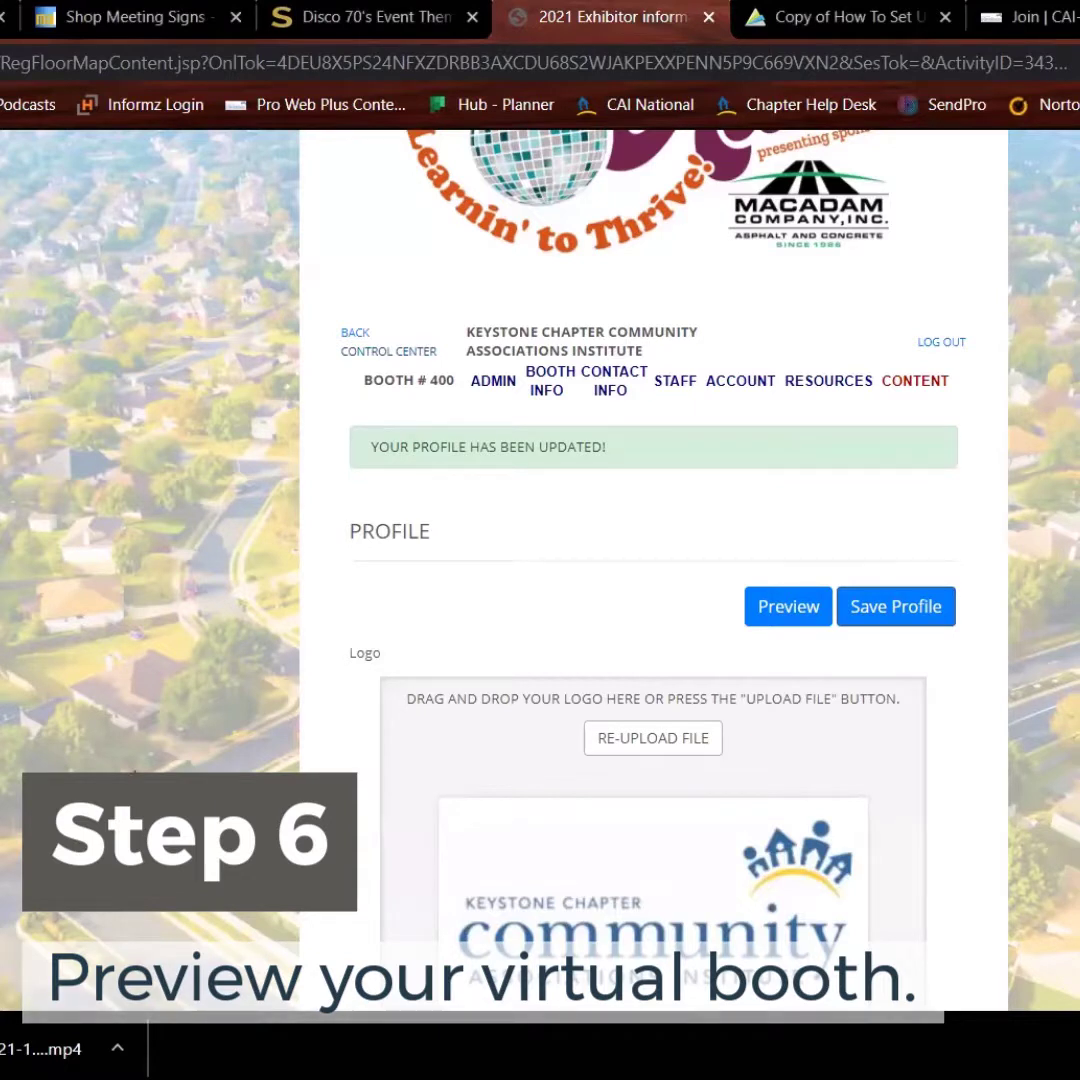
Preview the Booth 400 exhibitor profile as attendees will see it
left_click(786, 606)
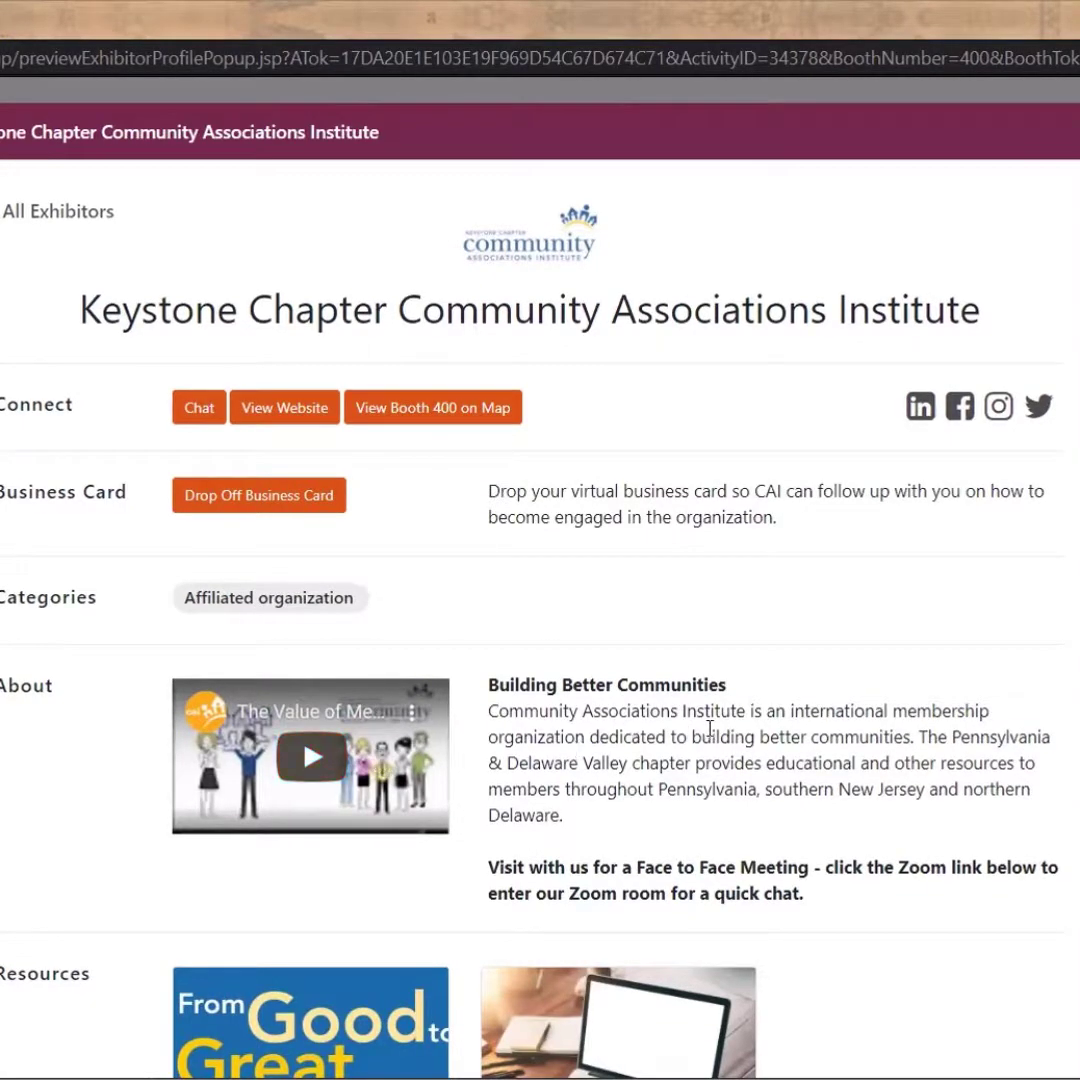
Scroll the Booth 400 preview down past the brochure and Meet with Us resources to the three staff members
scroll(680, 735, "down", 3)
scroll(839, 595, "down", 2)
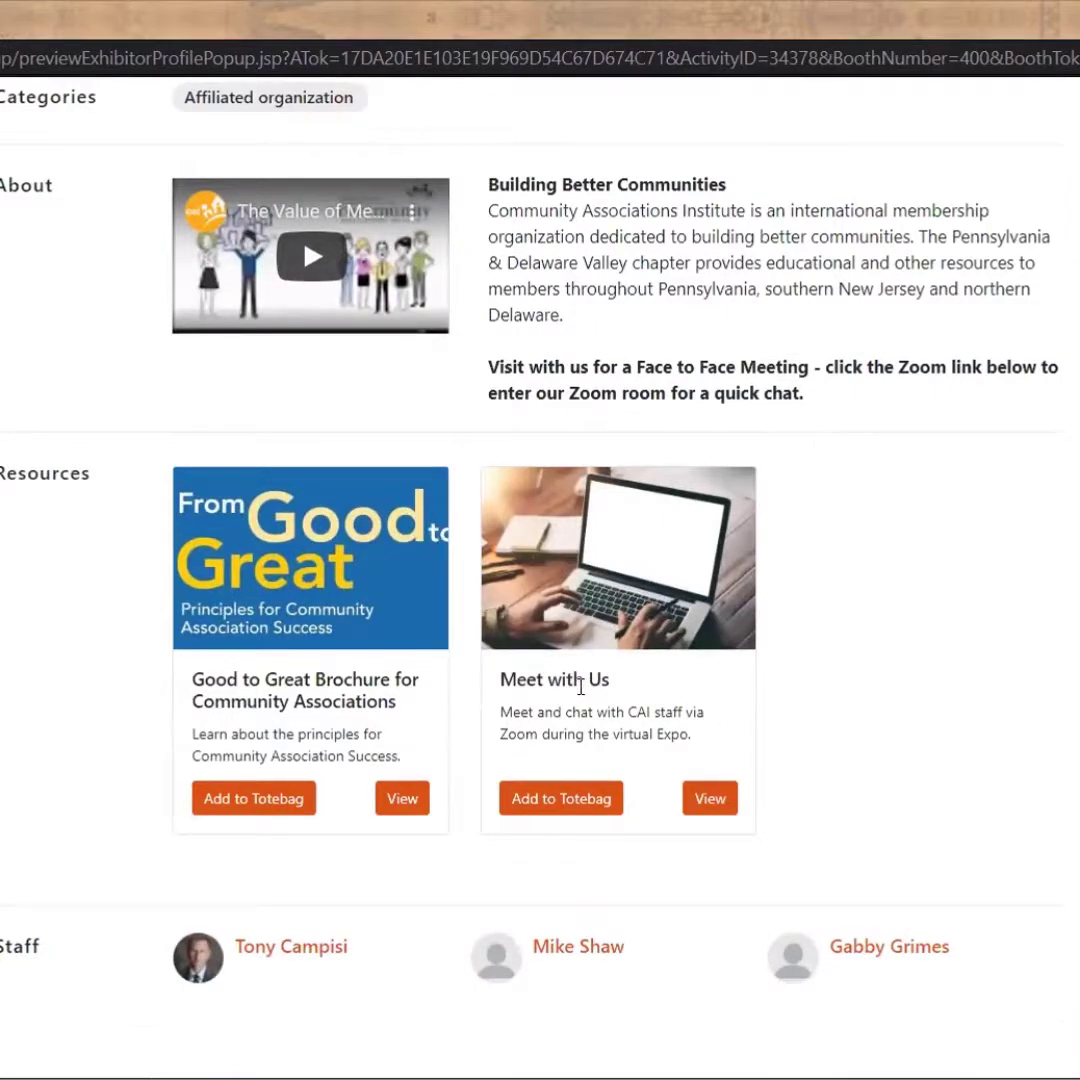
scroll(887, 682, "down", 1)
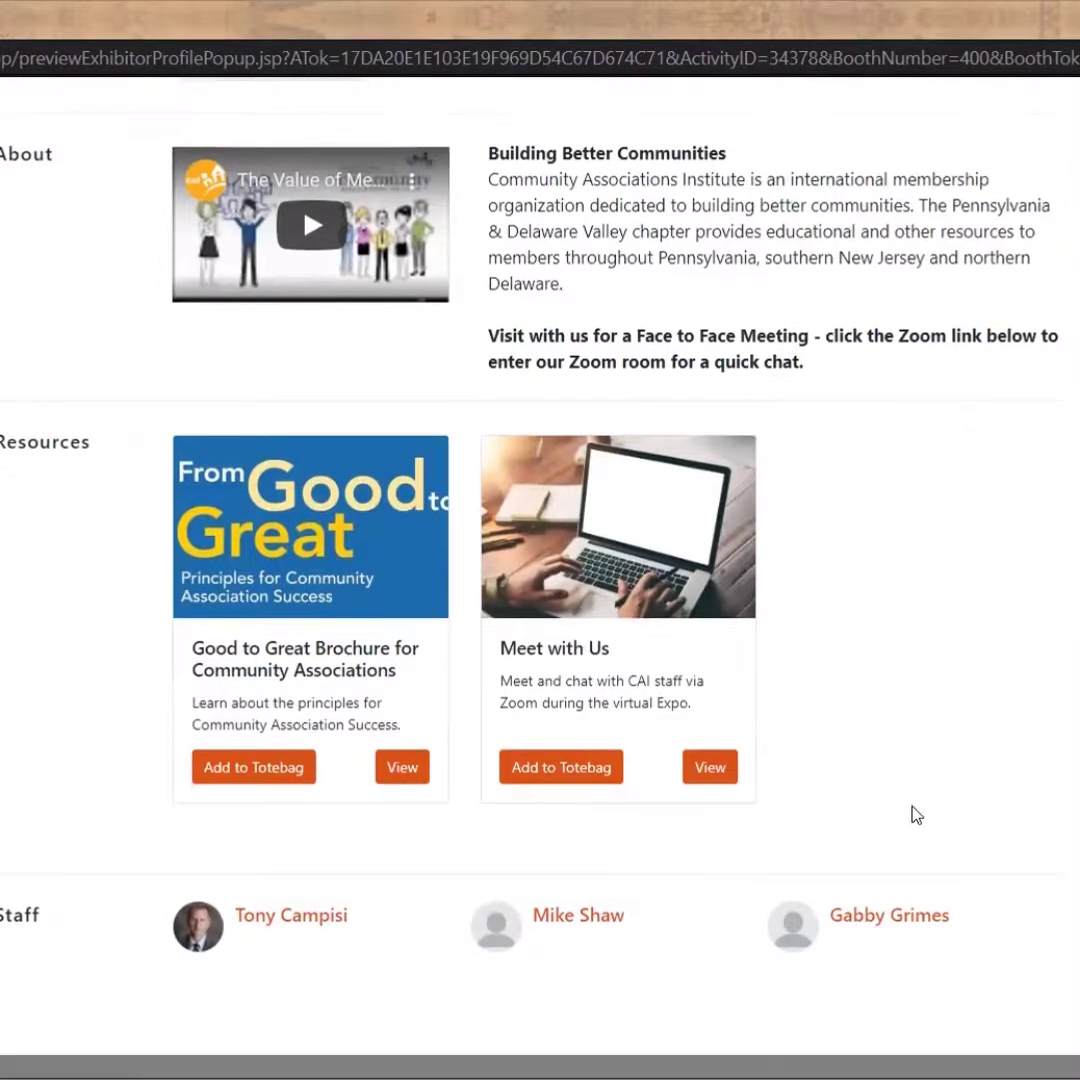